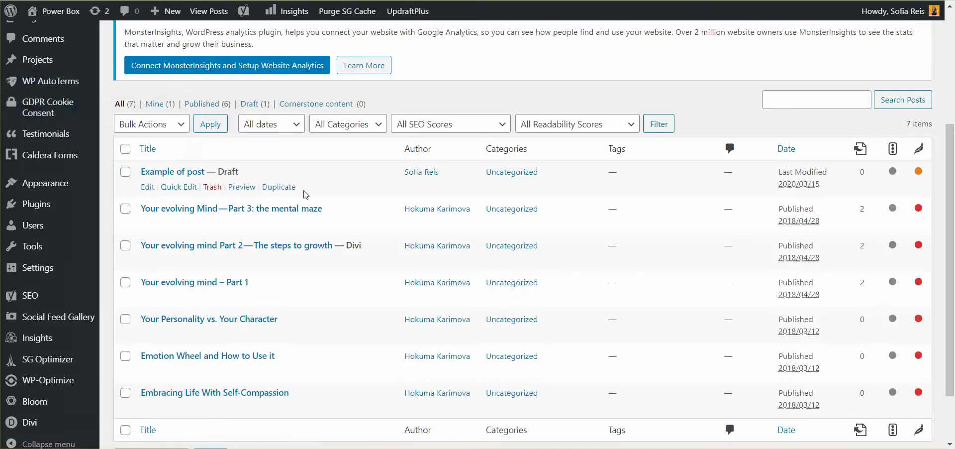
pyautogui.scroll(-2, 305, 194)
pyautogui.scroll(2, 307, 194)
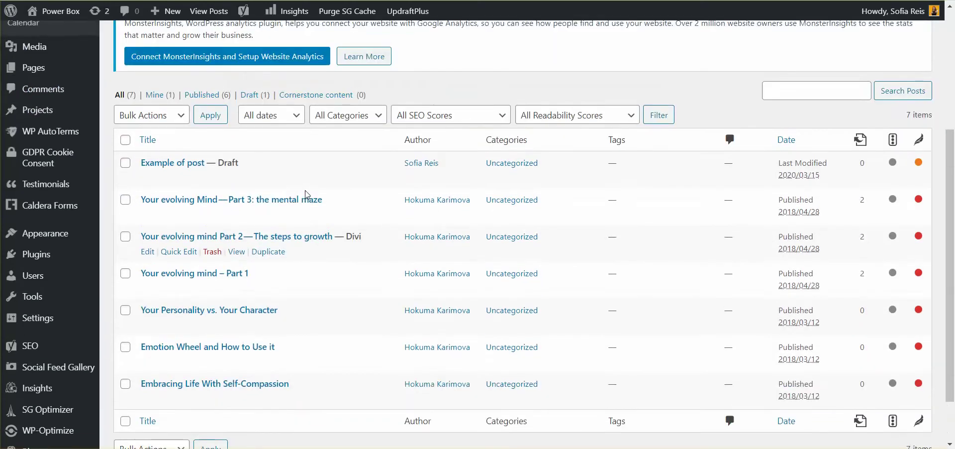
pyautogui.scroll(4, 305, 194)
pyautogui.scroll(-4, 306, 194)
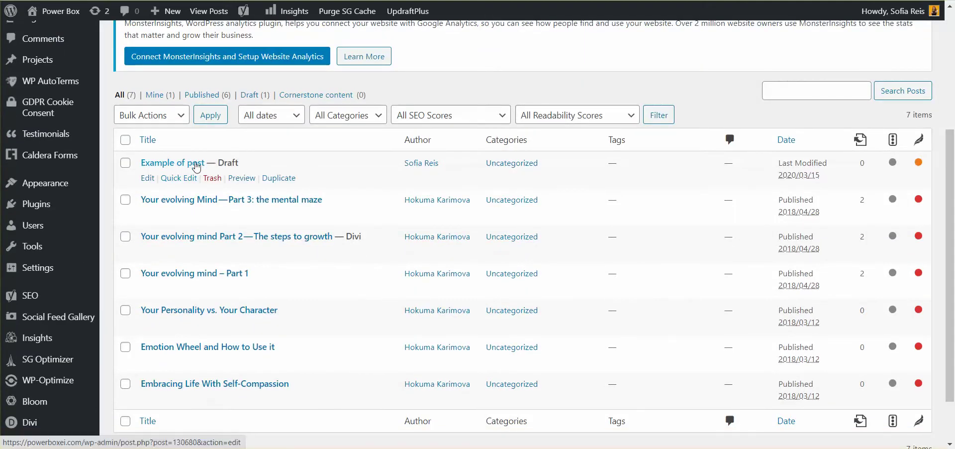
pyautogui.rightClick(147, 182)
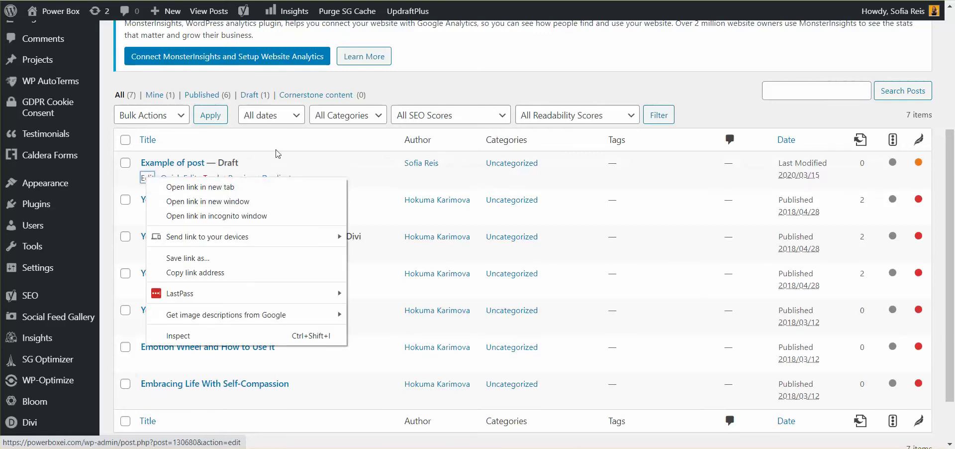
pyautogui.click(286, 162)
# Preview the draft "Example of post" in a new tab and look through the page up to its header
pyautogui.rightClick(243, 180)
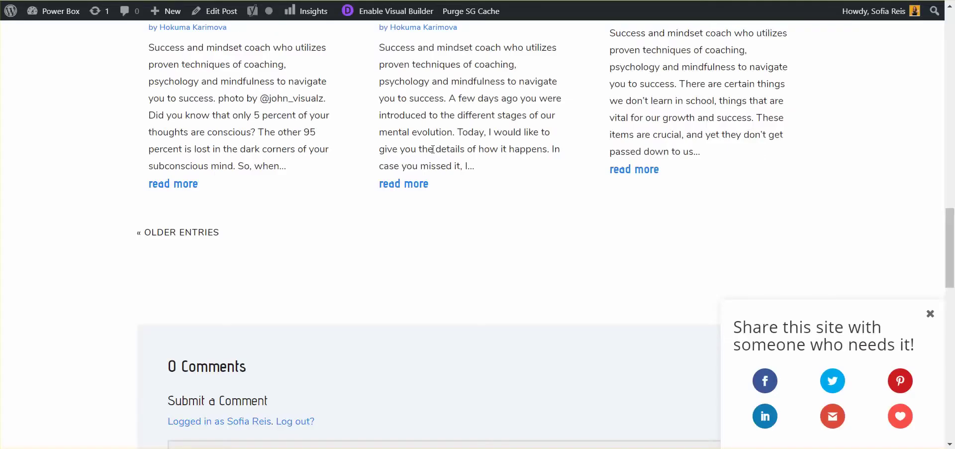
pyautogui.scroll(20, 460, 190)
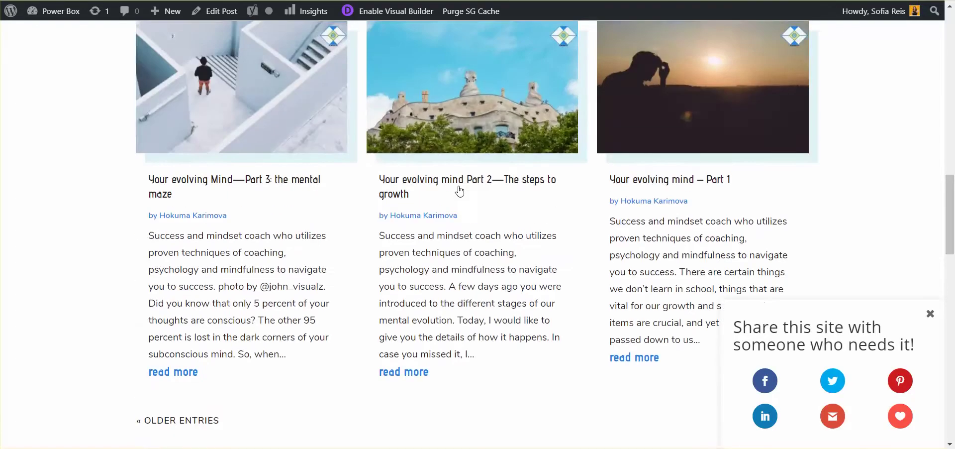
pyautogui.scroll(3, 460, 190)
pyautogui.scroll(-3, 461, 190)
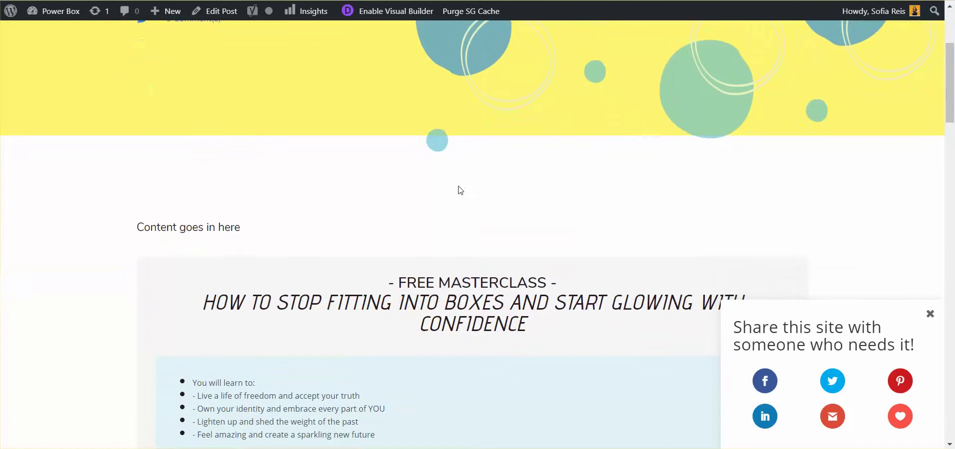
pyautogui.scroll(2, 460, 190)
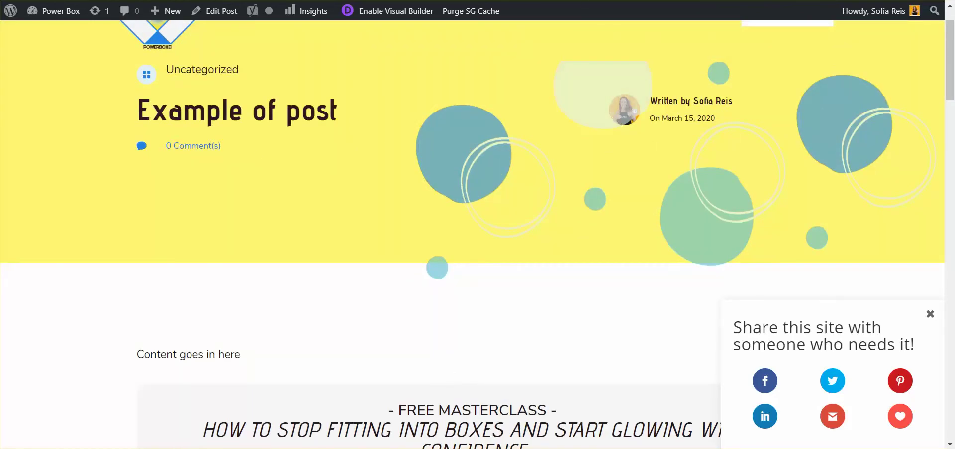
# Return to the posts list and open the draft "Example of post" for editing at its content area
pyautogui.hotkey('ctrl', 'shift', 'Tab')
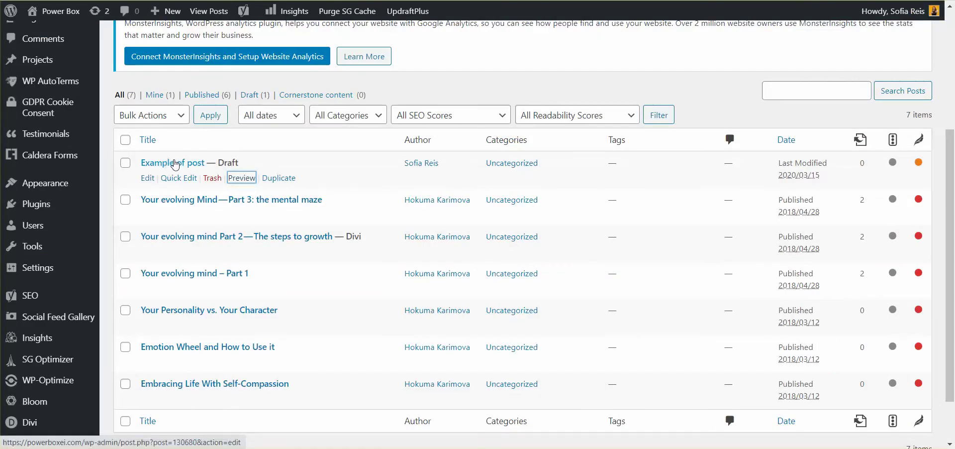
pyautogui.click(147, 179)
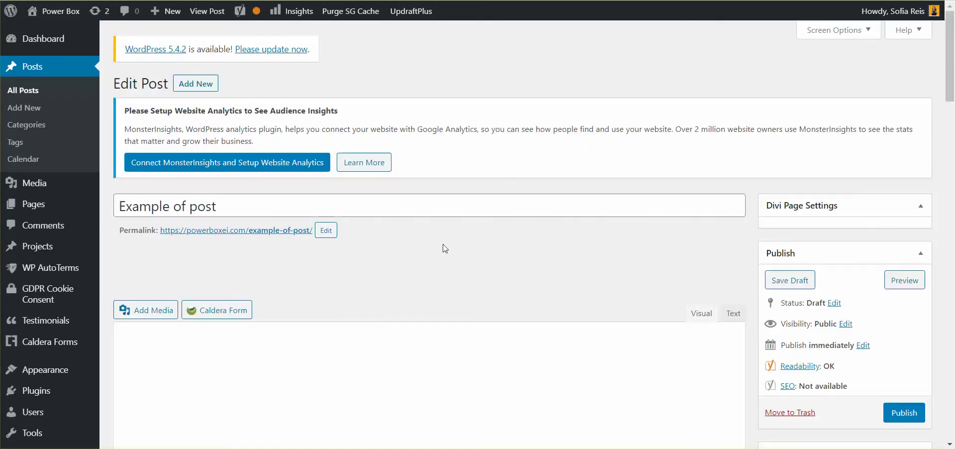
pyautogui.scroll(-3, 344, 244)
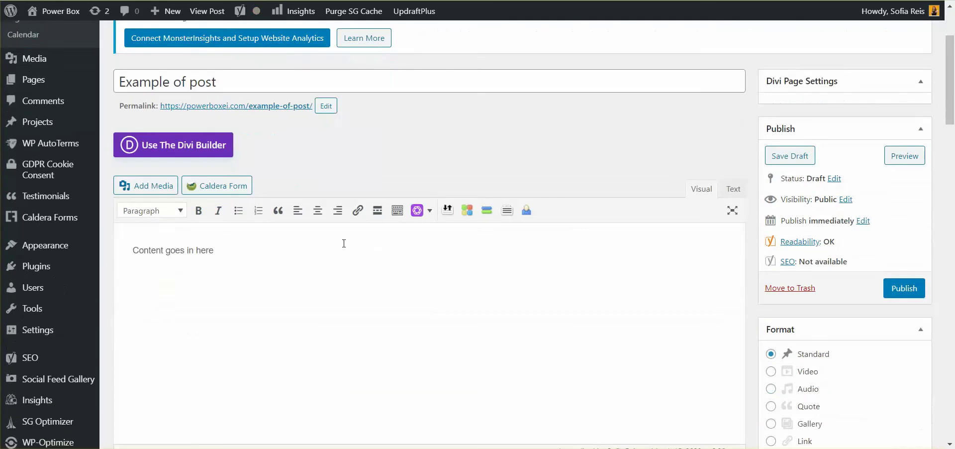
# Format the existing line "Content goes in here" in the post body as Heading 1
pyautogui.click(134, 249)
pyautogui.click(215, 250)
pyautogui.press('Return')
pyautogui.moveTo(132, 250); pyautogui.dragTo(215, 251)
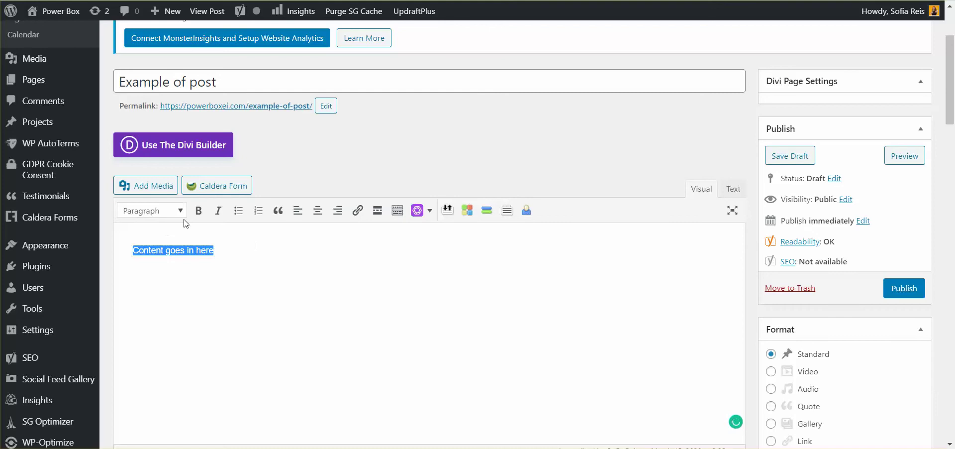
pyautogui.click(169, 213)
pyautogui.click(184, 252)
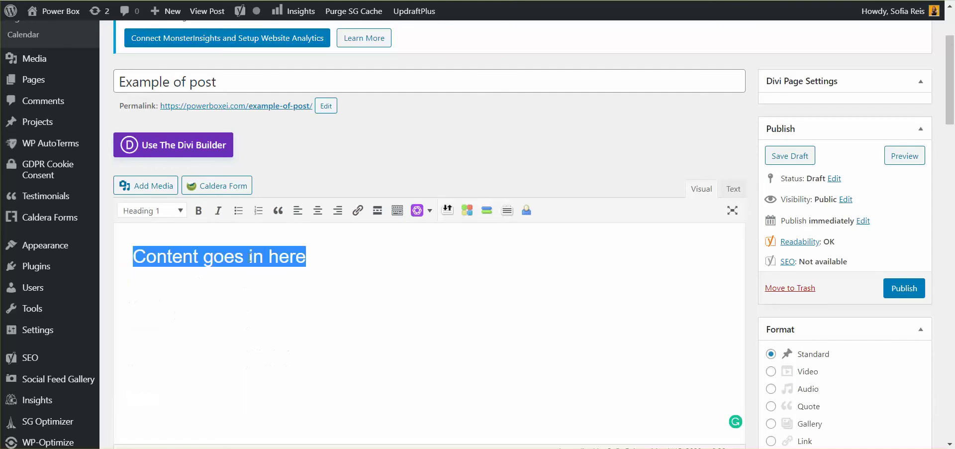
pyautogui.click(337, 257)
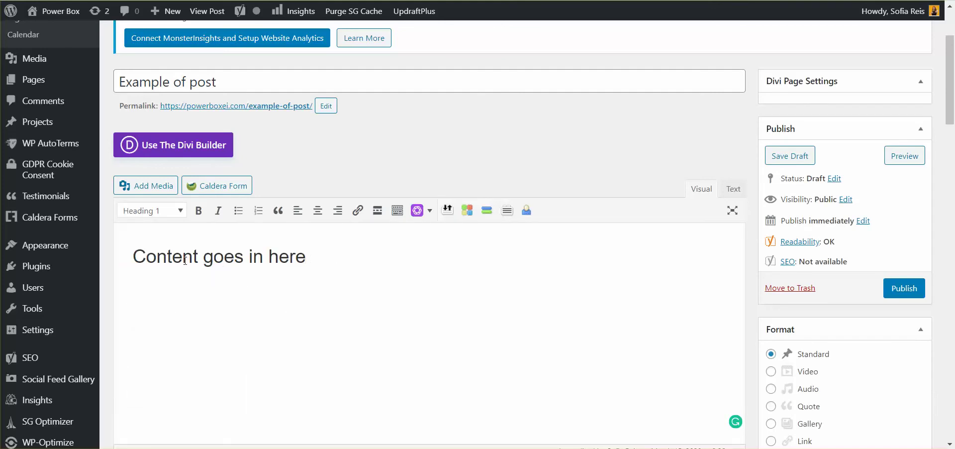
pyautogui.moveTo(138, 256); pyautogui.dragTo(312, 253)
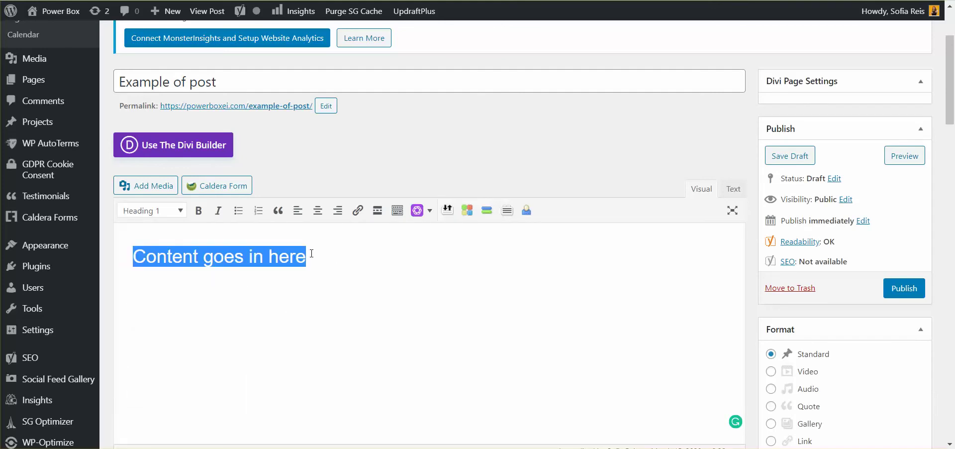
# Add the line "More content" below the first heading and format it as Heading 2
pyautogui.click(350, 258)
pyautogui.press('Return')
pyautogui.write('M')
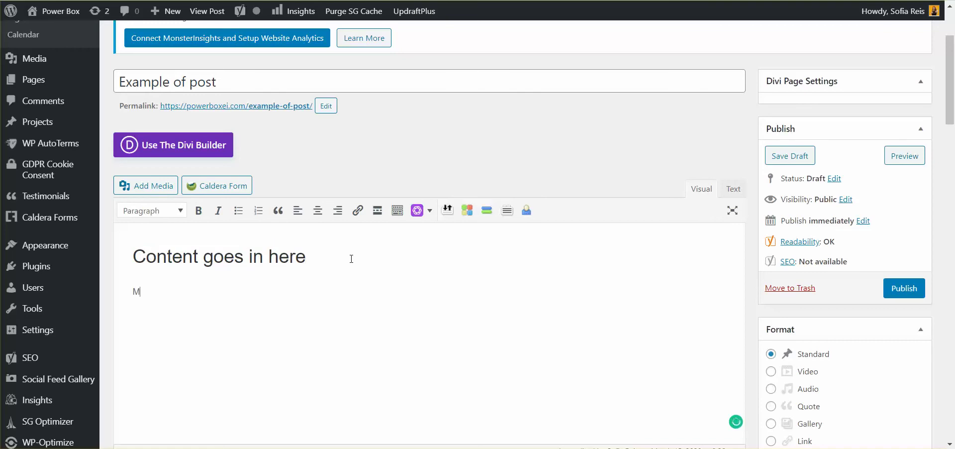
pyautogui.write('ore content')
pyautogui.moveTo(132, 291); pyautogui.dragTo(249, 281)
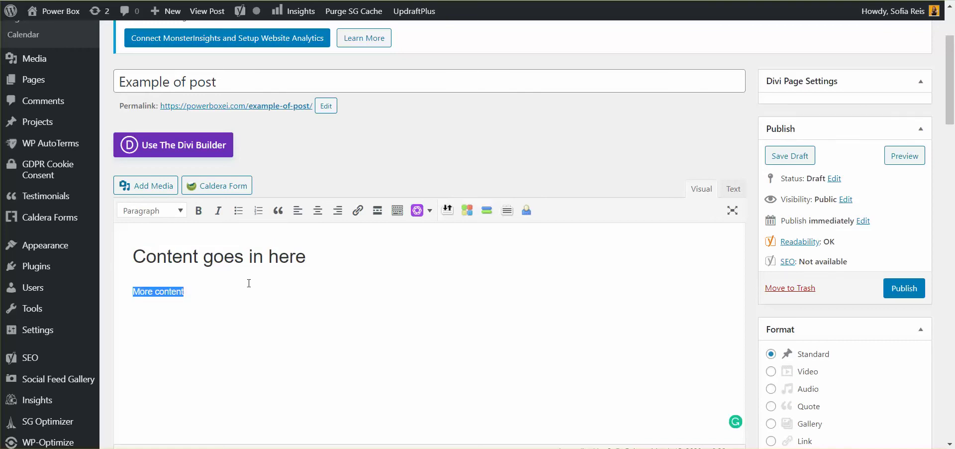
pyautogui.click(149, 211)
pyautogui.click(160, 285)
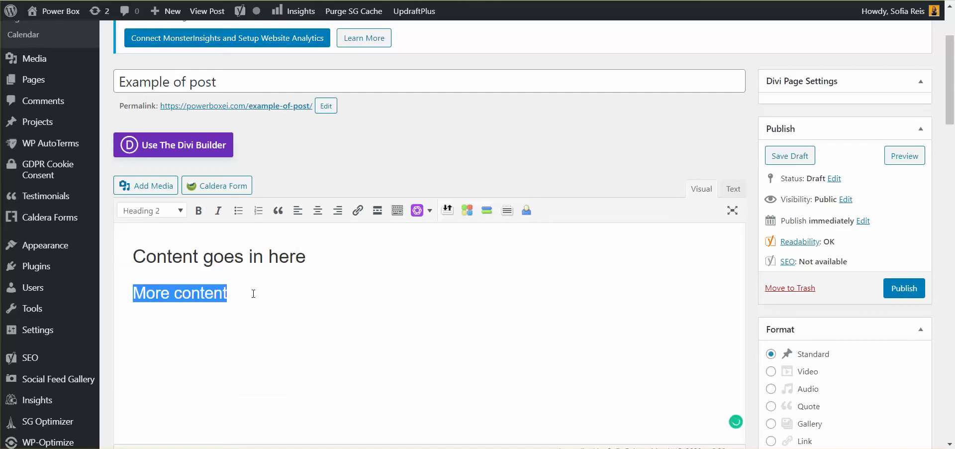
# Below "More content", add a bulleted list in Heading 3 with the item "Example bullet points" and start a second bullet
pyautogui.click(253, 294)
pyautogui.press('Return')
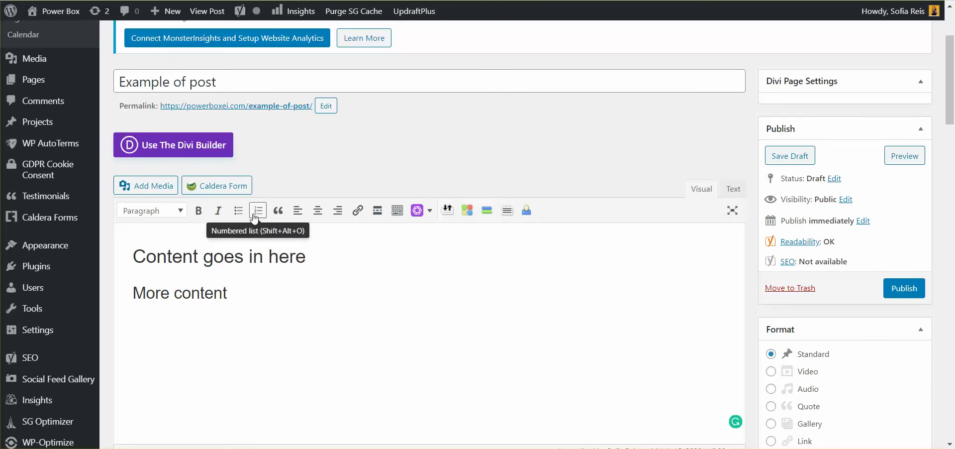
pyautogui.click(238, 211)
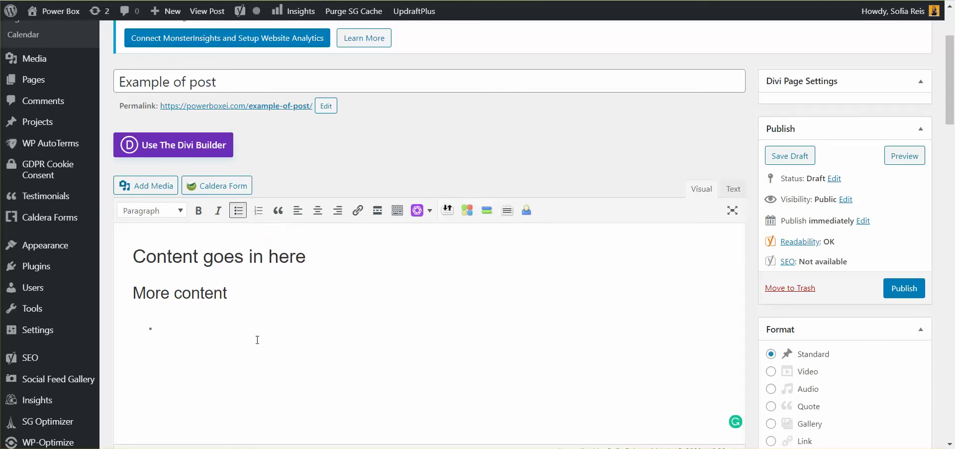
pyautogui.click(159, 210)
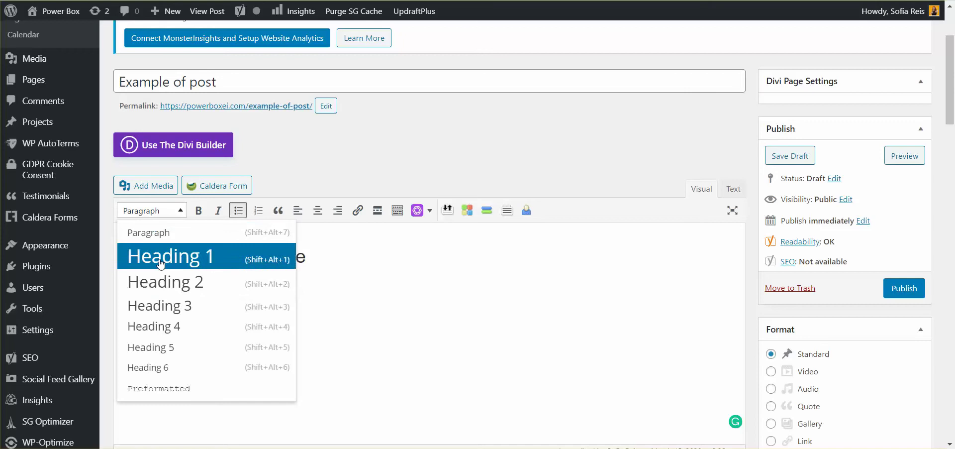
pyautogui.click(168, 306)
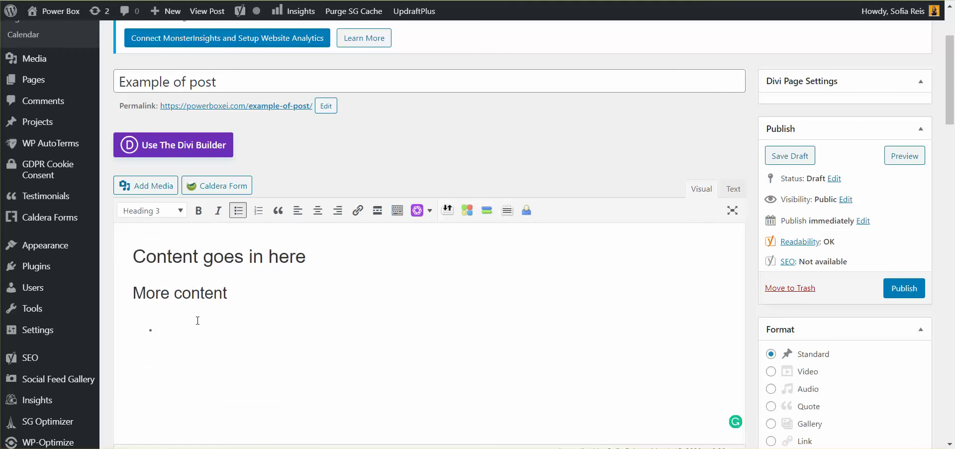
pyautogui.write('Example b')
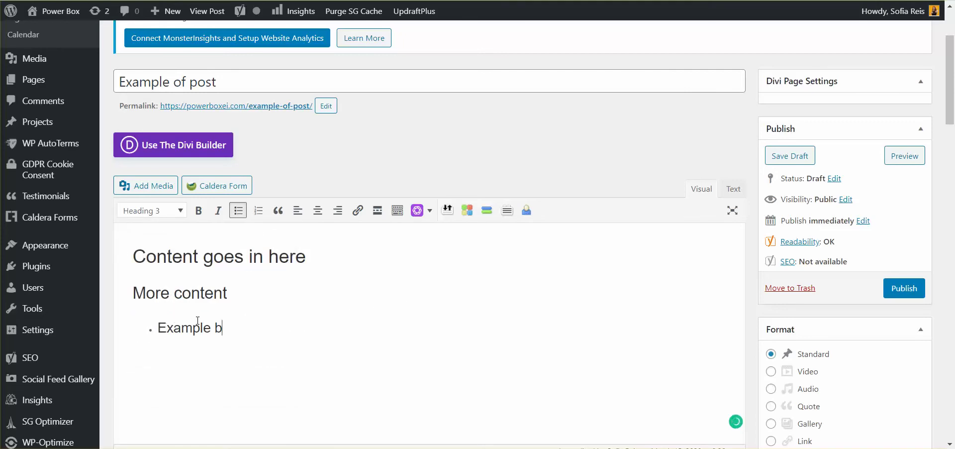
pyautogui.write('ullet po')
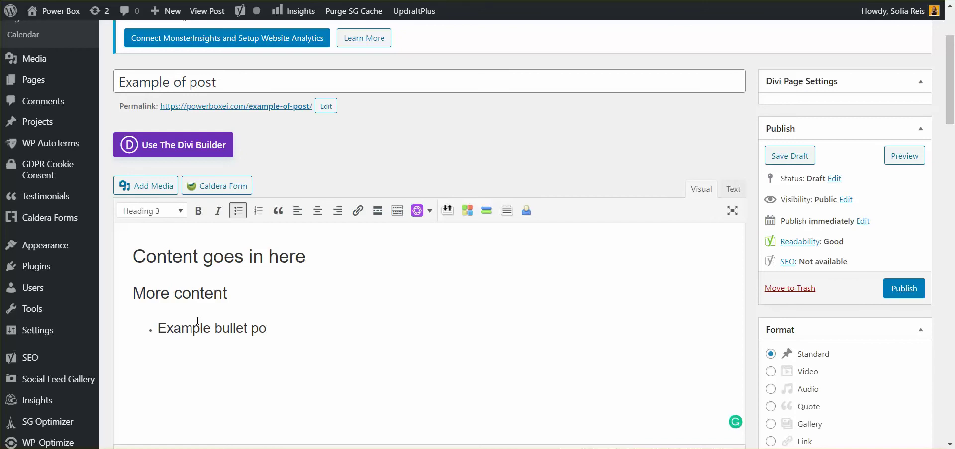
pyautogui.write('ints')
pyautogui.scroll(-1, 454, 256)
pyautogui.press('Return')
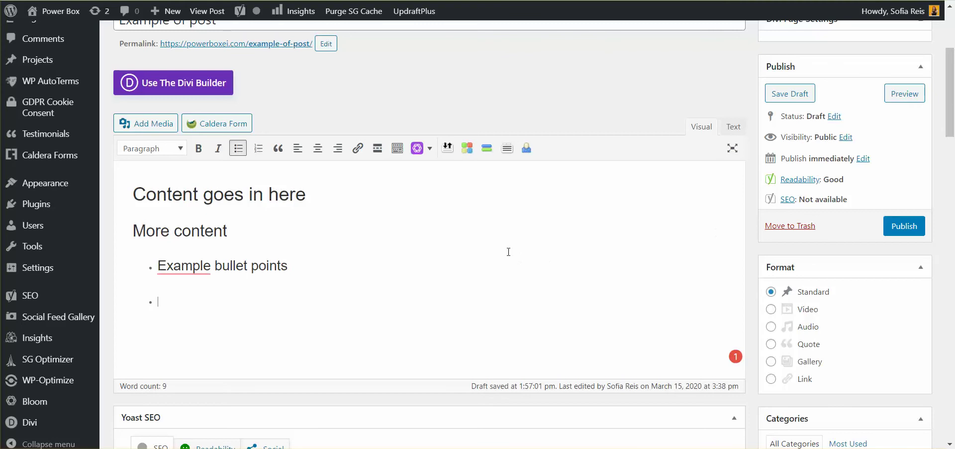
# Review the post's Yoast readability analysis and return to the focus keyphrase field in the SEO settings
pyautogui.scroll(-1, 522, 237)
pyautogui.scroll(-3, 521, 238)
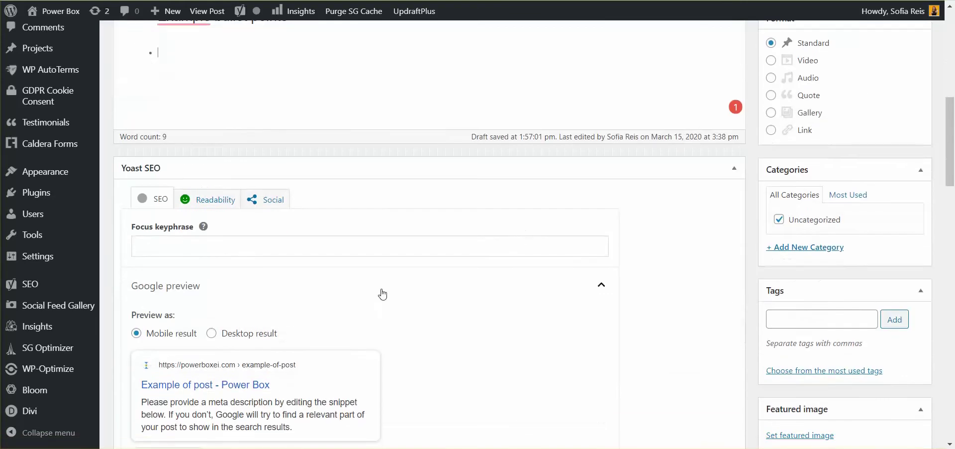
pyautogui.click(199, 201)
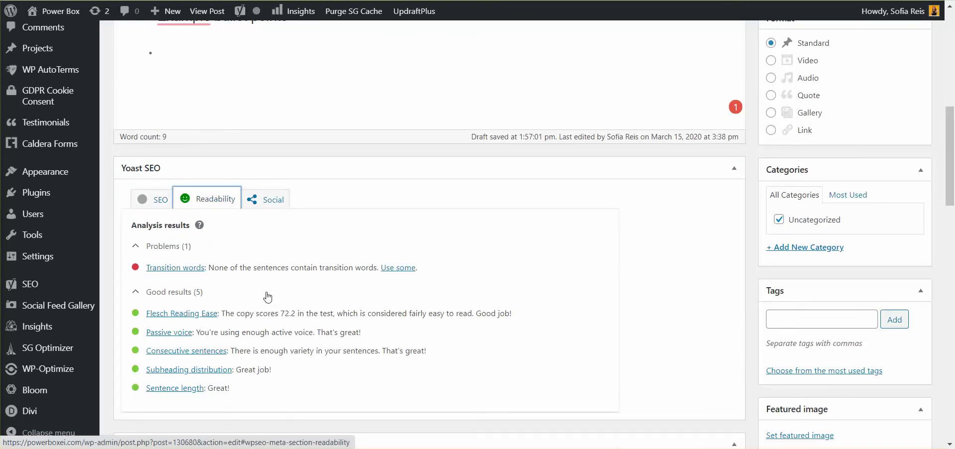
pyautogui.click(154, 201)
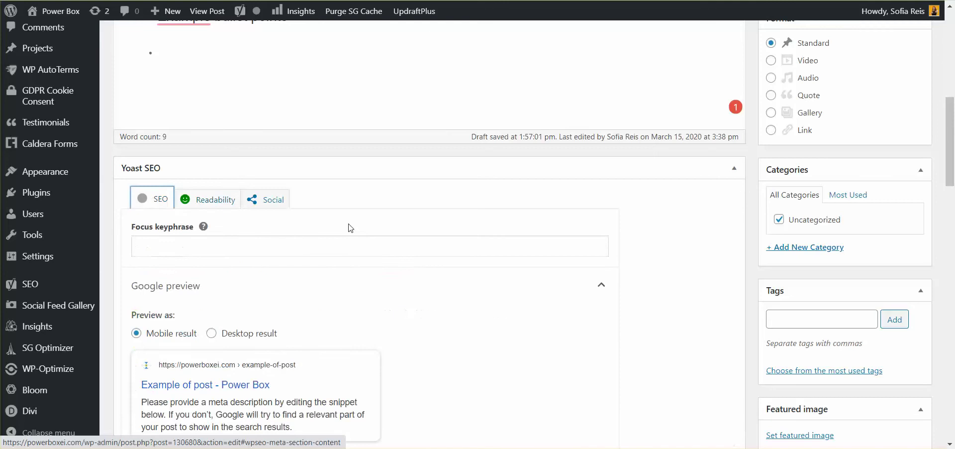
pyautogui.click(240, 246)
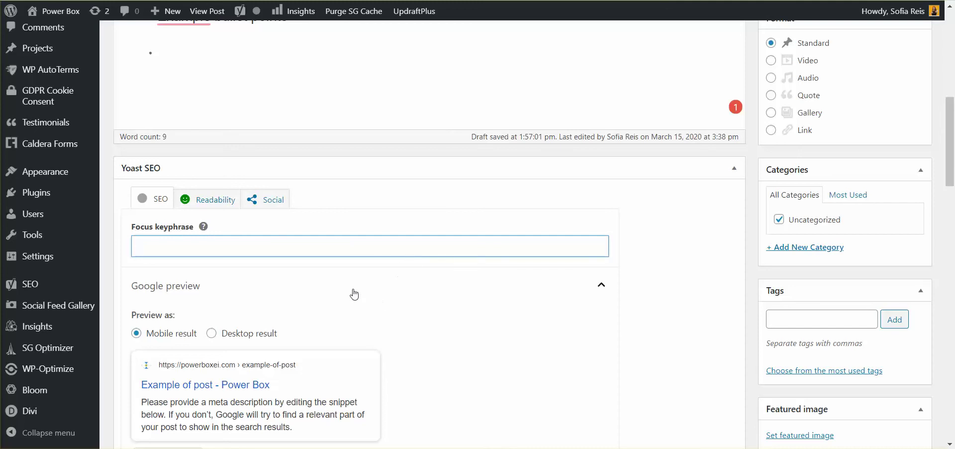
# Open the Google preview's snippet for editing and place the cursor in the meta description
pyautogui.scroll(-4, 354, 296)
pyautogui.click(176, 272)
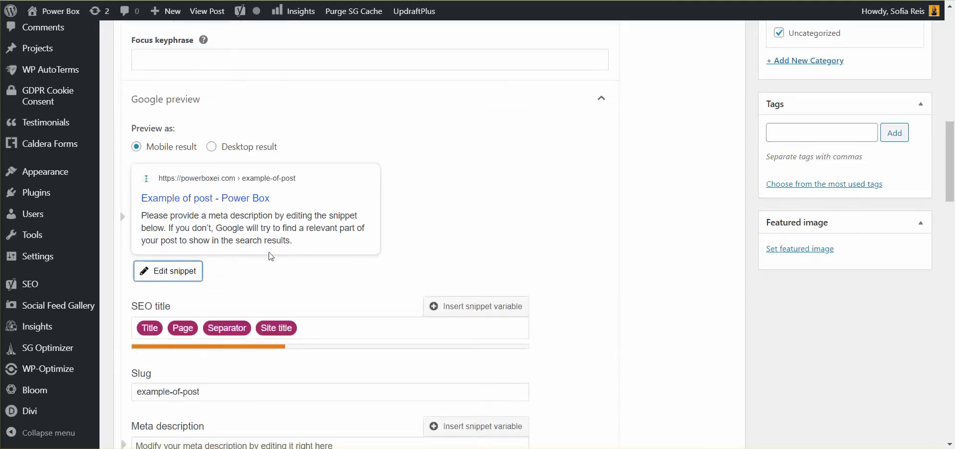
pyautogui.scroll(-3, 352, 385)
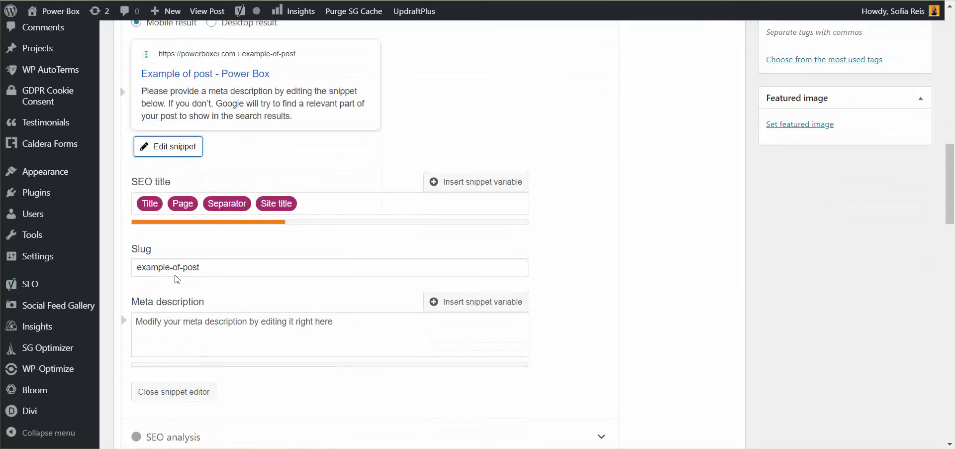
pyautogui.click(185, 322)
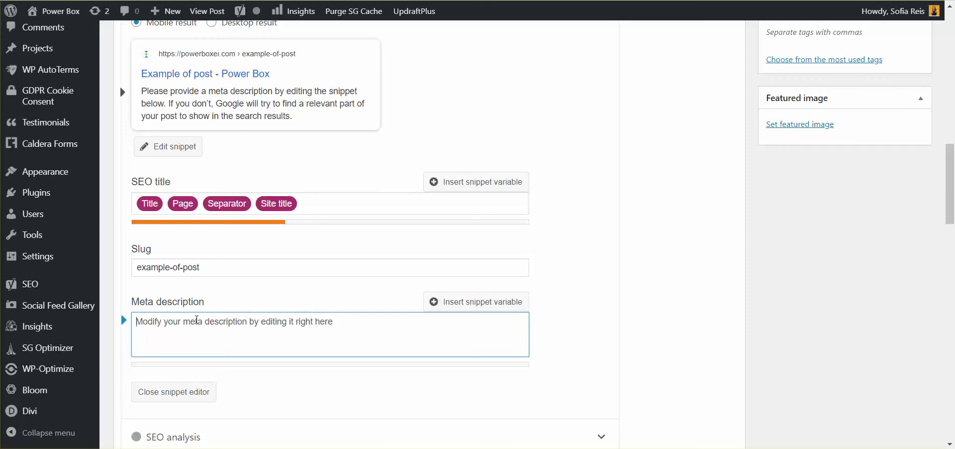
# Look over the post's publishing, format, category and tag settings
pyautogui.scroll(8, 417, 368)
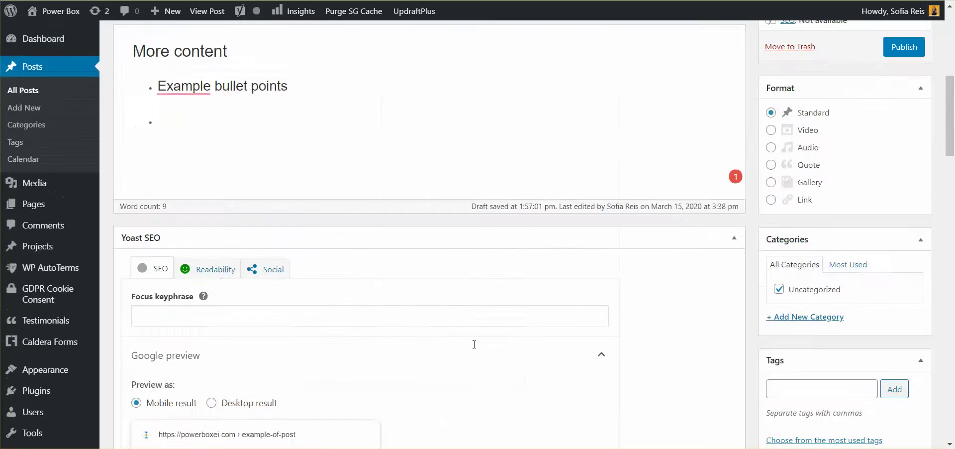
pyautogui.scroll(6, 474, 343)
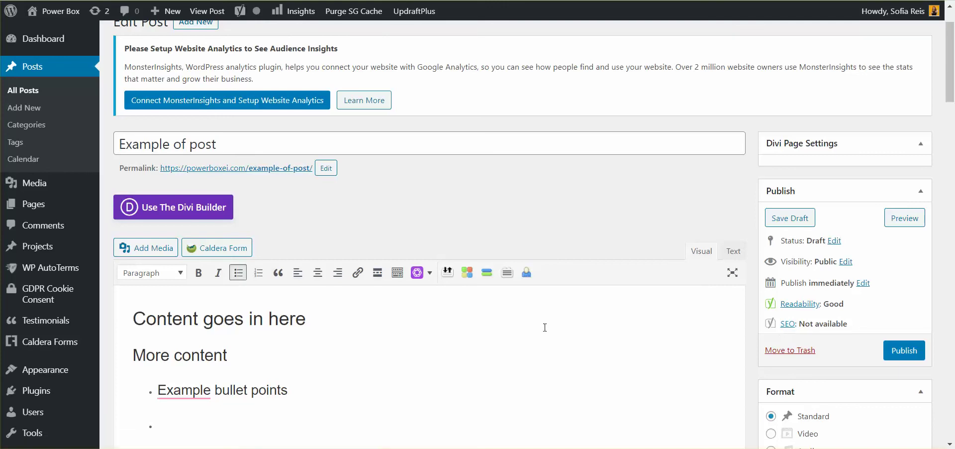
pyautogui.scroll(-3, 542, 327)
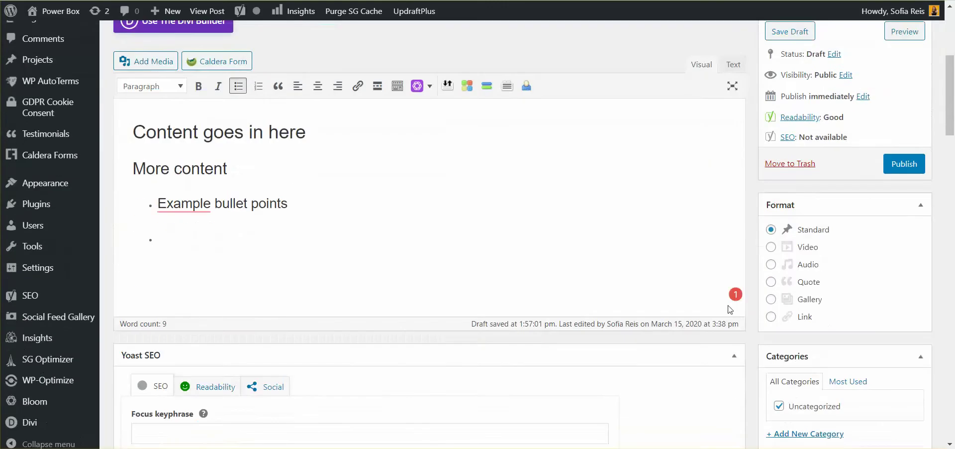
pyautogui.scroll(-2, 739, 312)
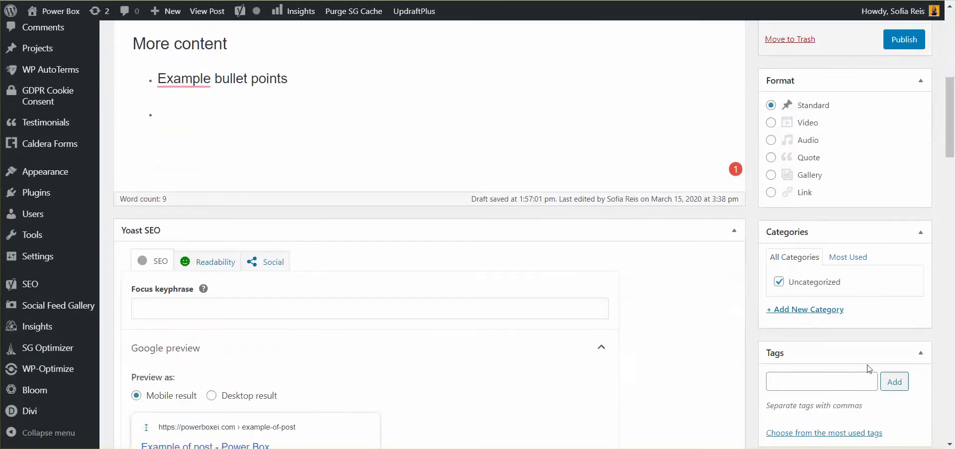
# Add a new post category named "Meditation"
pyautogui.click(800, 309)
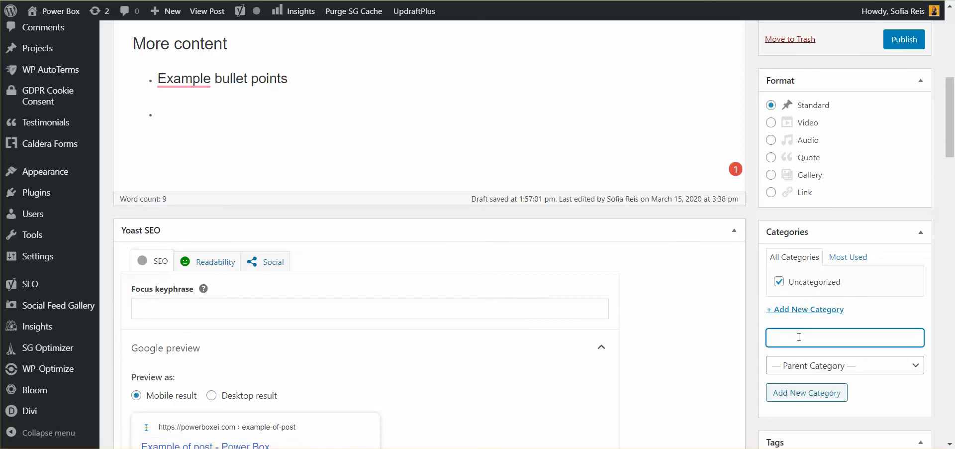
pyautogui.write('Meditation')
pyautogui.press('Return')
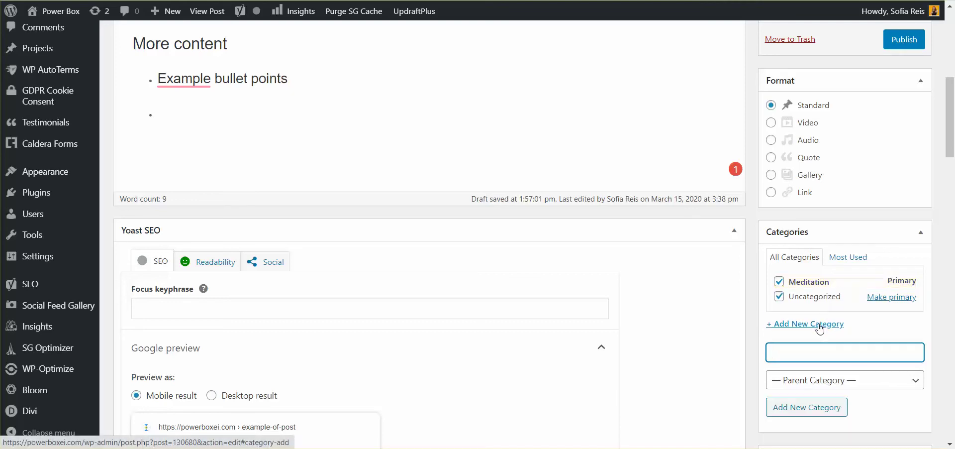
# Add another new post category named "Mindset"
pyautogui.click(815, 325)
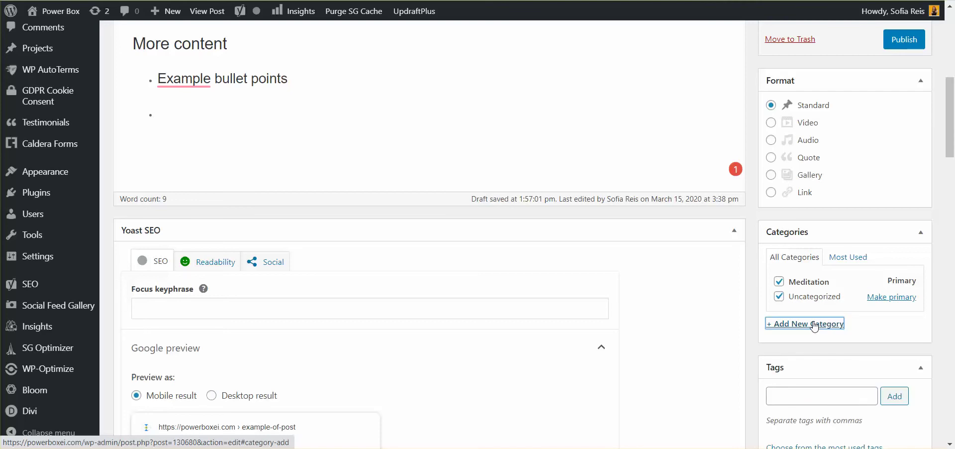
pyautogui.click(814, 325)
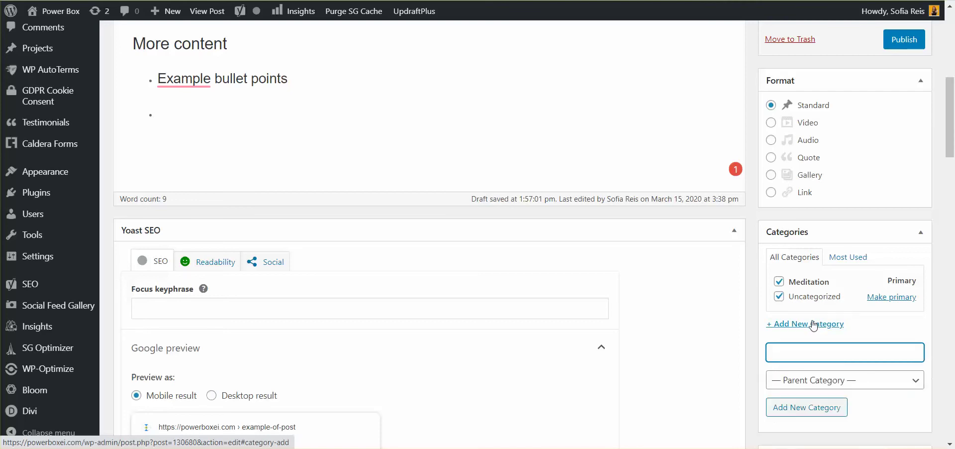
pyautogui.write('ind')
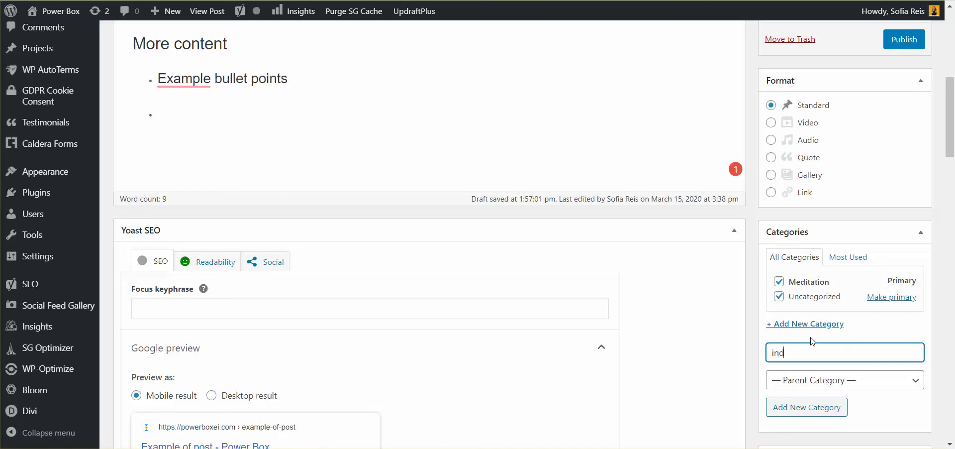
pyautogui.press('BackSpace')
pyautogui.press('BackSpace')
pyautogui.press('BackSpace')
pyautogui.write('Mindet')
pyautogui.press('BackSpace')
pyautogui.press('BackSpace')
pyautogui.write('set')
pyautogui.press('Return')
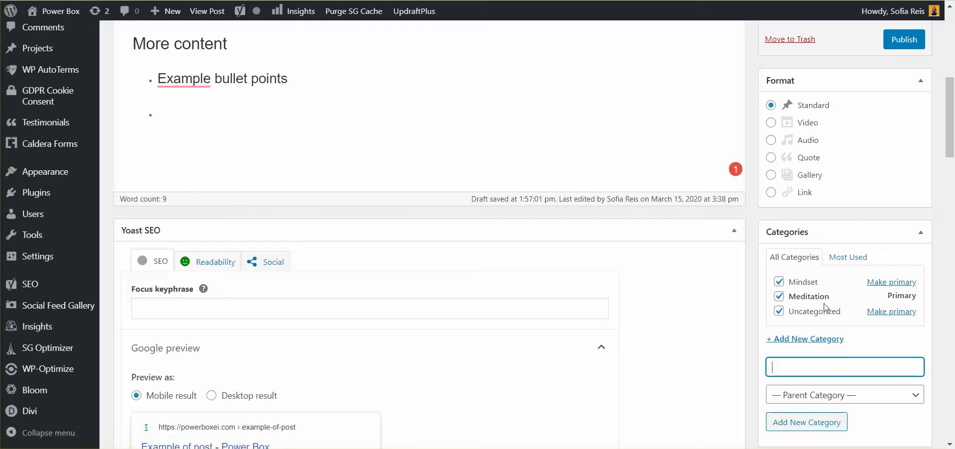
# Remove the post from the Uncategorized category and save the draft
pyautogui.click(779, 311)
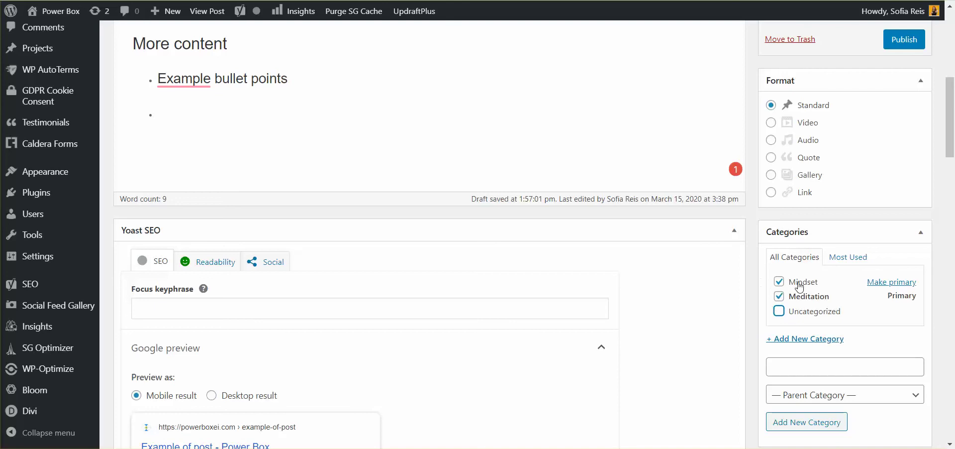
pyautogui.click(509, 126)
pyautogui.scroll(4, 539, 138)
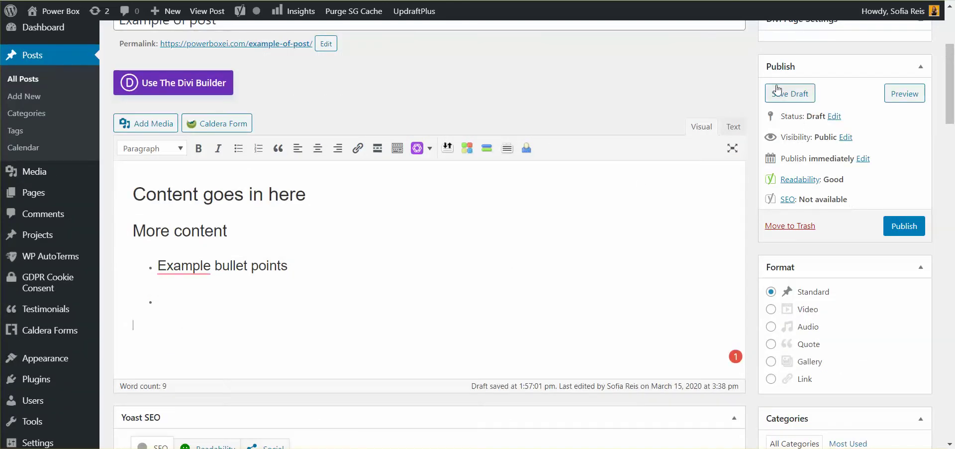
pyautogui.scroll(1, 551, 211)
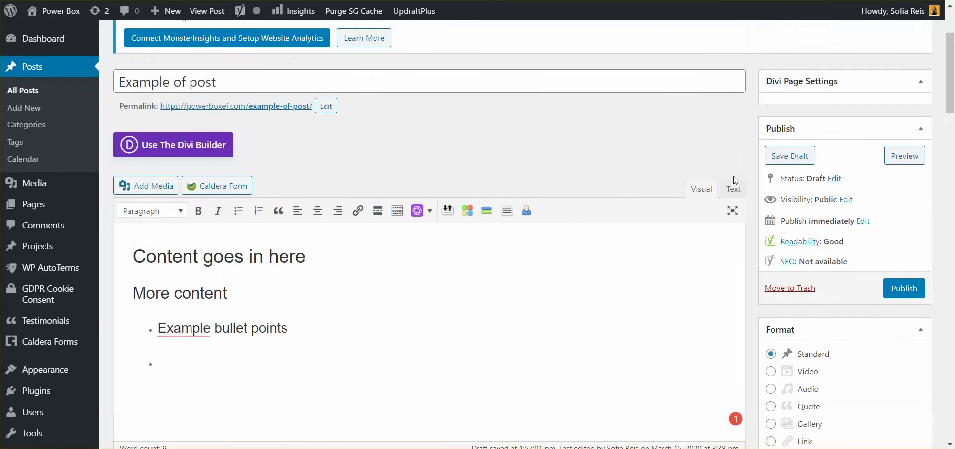
pyautogui.click(800, 156)
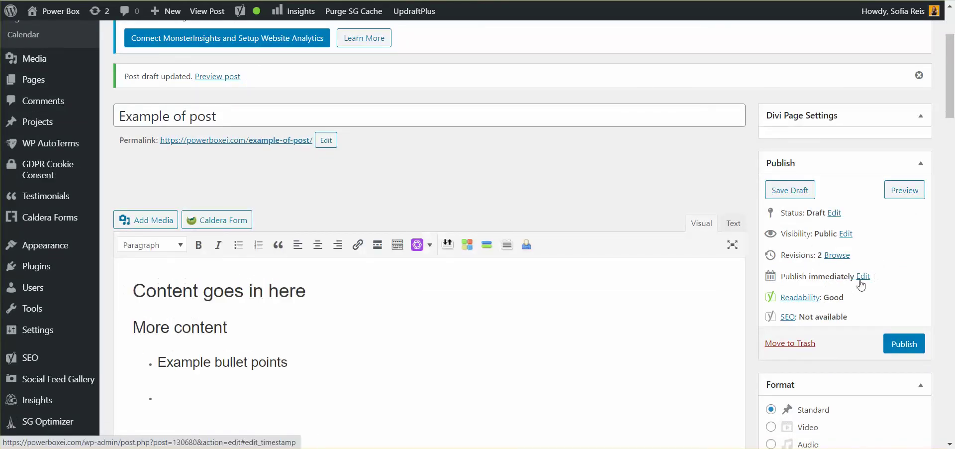
# Set the post's publish date to Jun 20, 2020 at 14:00 and save the draft
pyautogui.click(864, 276)
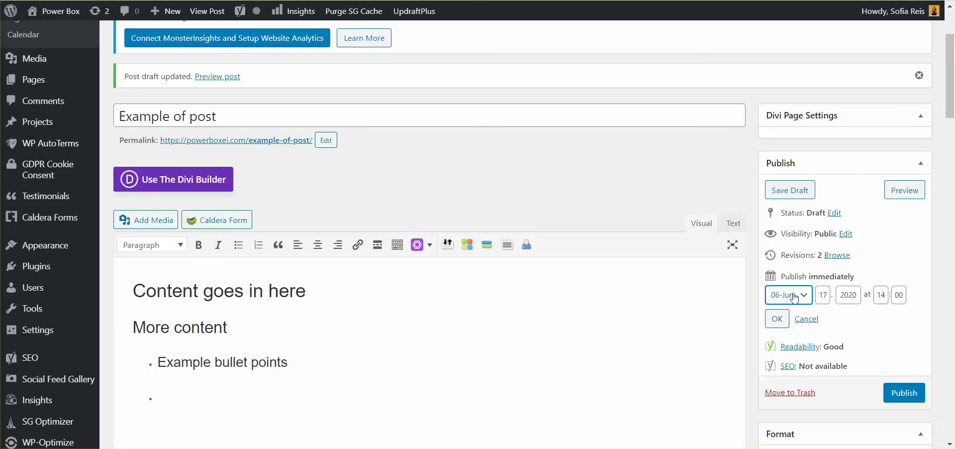
pyautogui.doubleClick(832, 296)
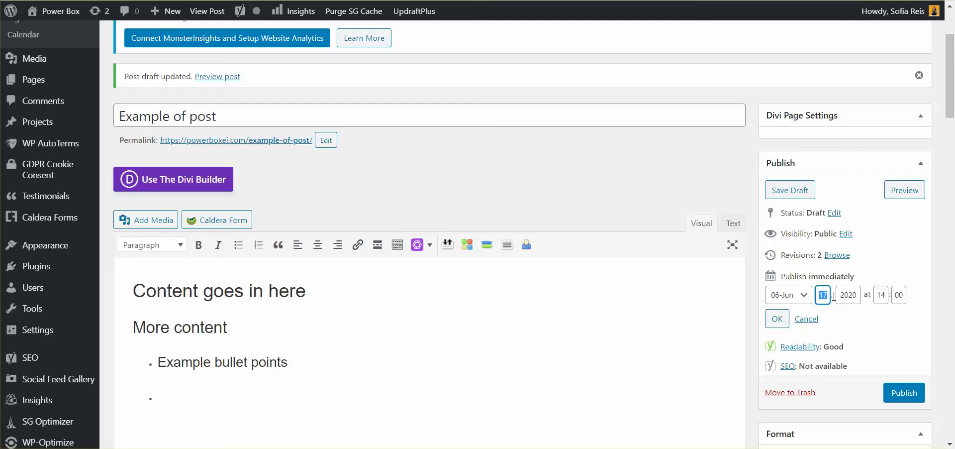
pyautogui.write('20')
pyautogui.click(777, 318)
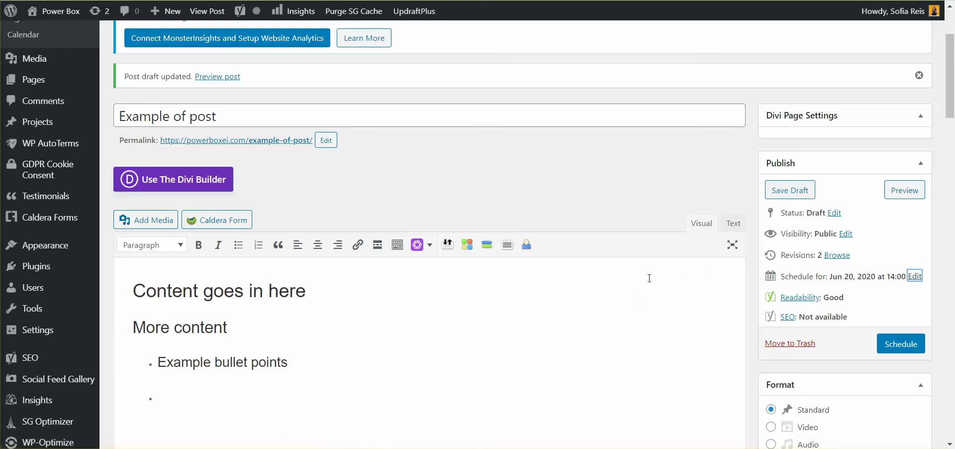
pyautogui.click(795, 193)
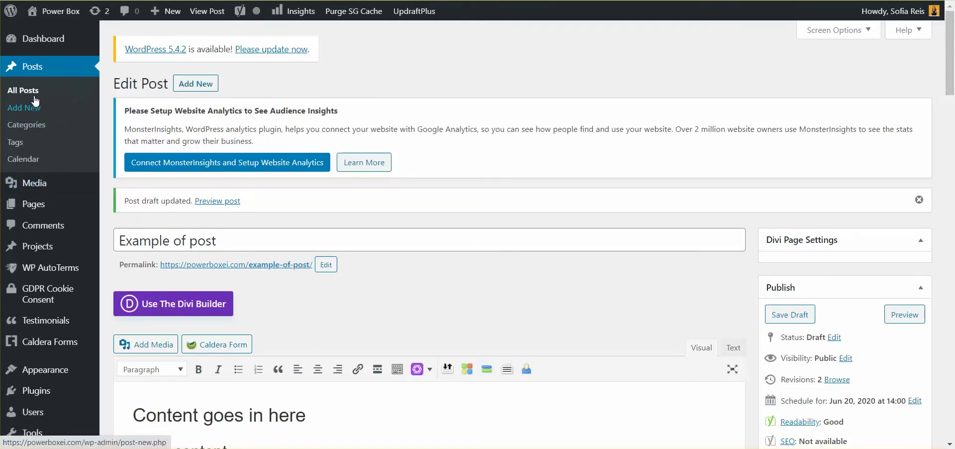
# In the posts calendar, show the unscheduled drafts and add a new draft titled "7 Chakras meditation Part 1"
pyautogui.click(21, 160)
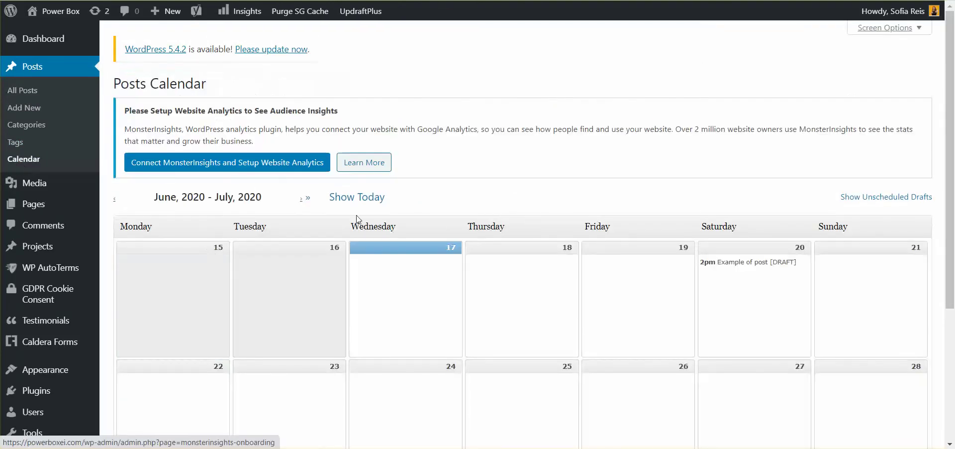
pyautogui.click(890, 197)
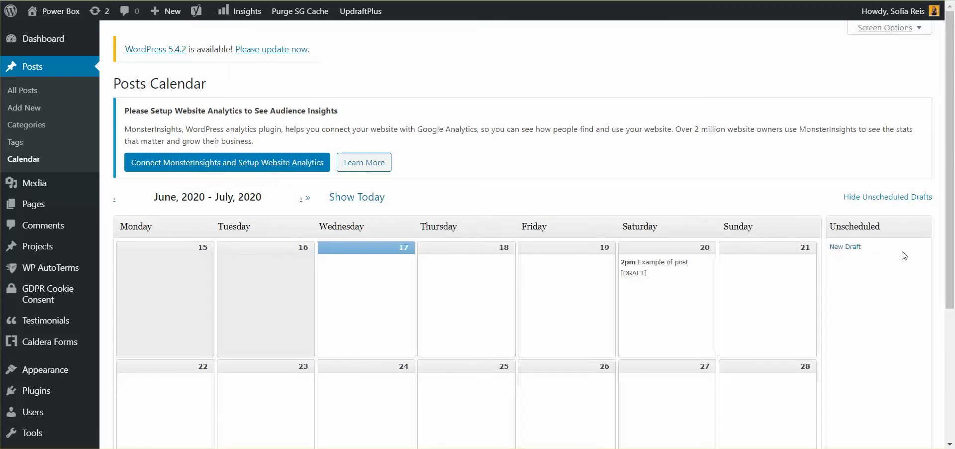
pyautogui.click(852, 247)
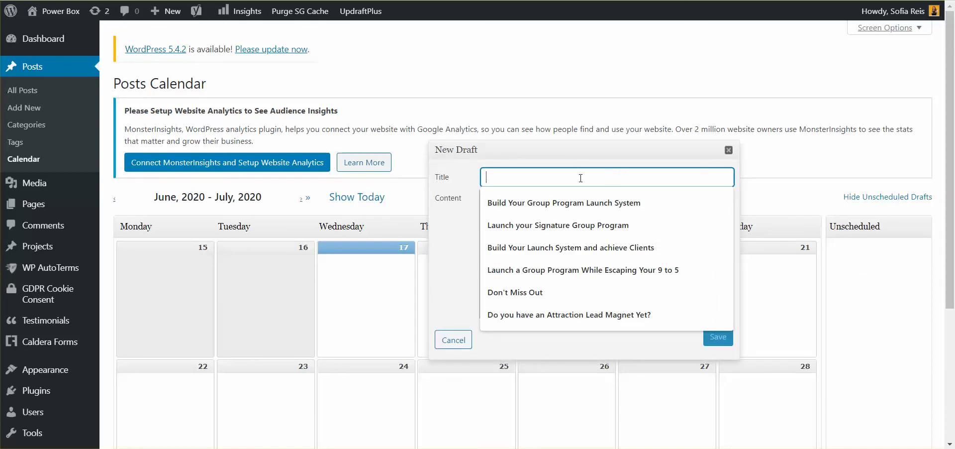
pyautogui.write('7 Chalras')
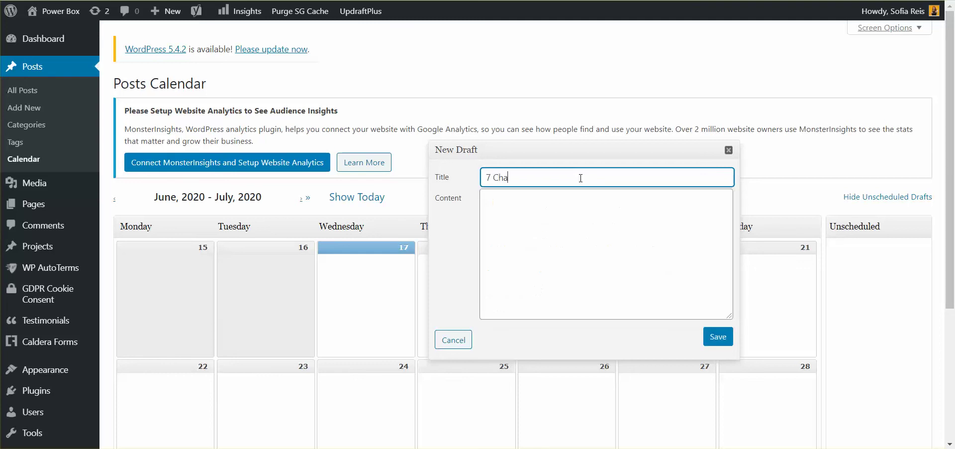
pyautogui.press('BackSpace')
pyautogui.write('ras med')
pyautogui.press('BackSpace')
pyautogui.press('BackSpace')
pyautogui.write('tation Part 1')
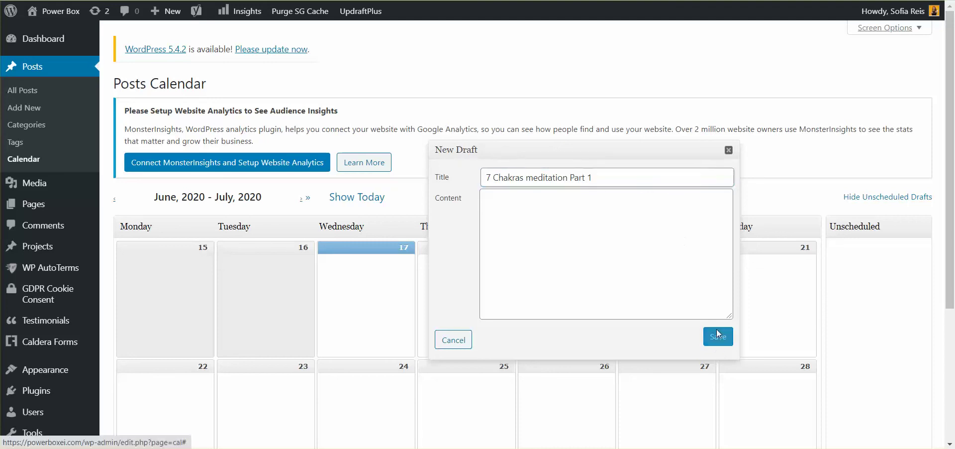
pyautogui.click(716, 329)
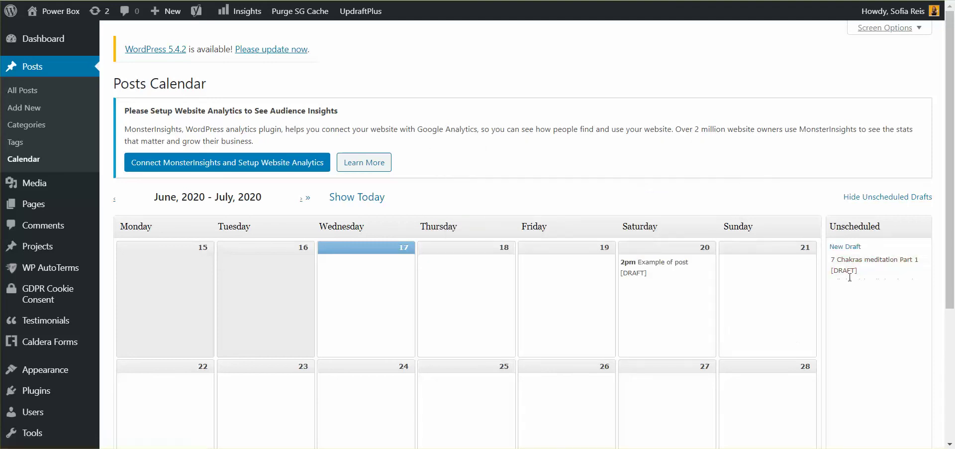
# Add a second unscheduled draft titled "7 Chakras meditation Part 2"
pyautogui.moveTo(852, 281)
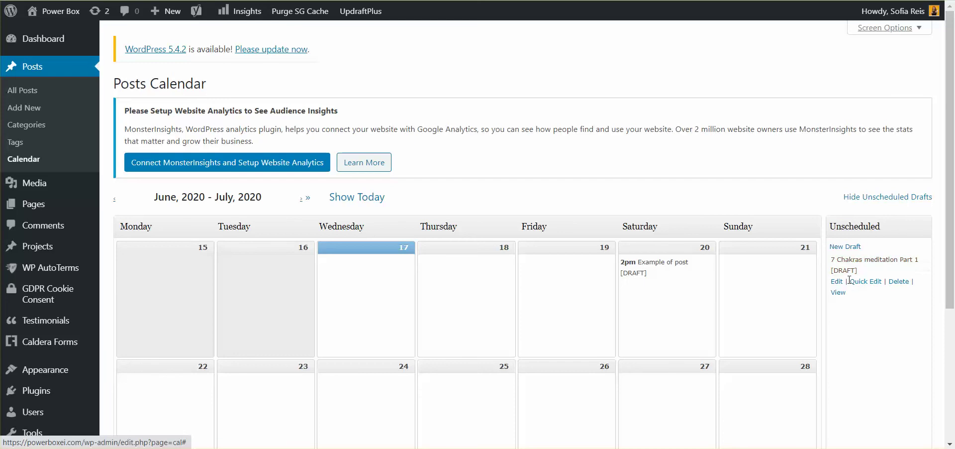
pyautogui.click(850, 247)
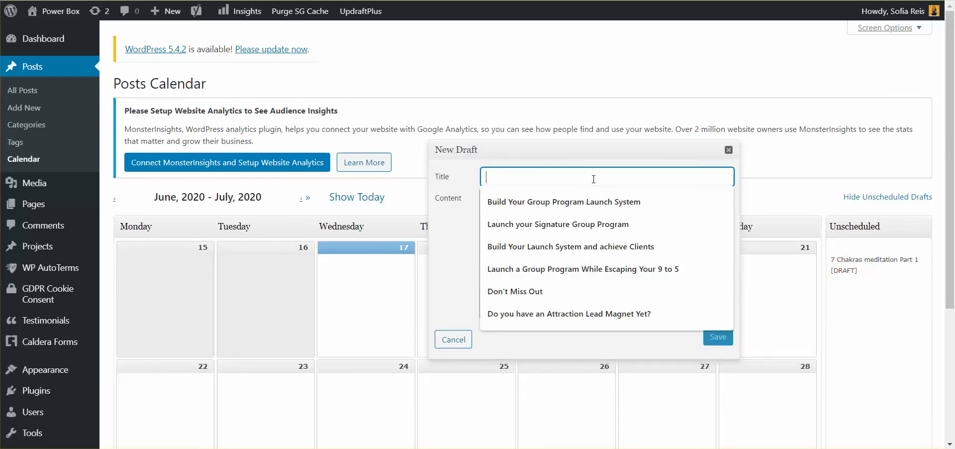
pyautogui.write('7 Chakras meditation Part 1')
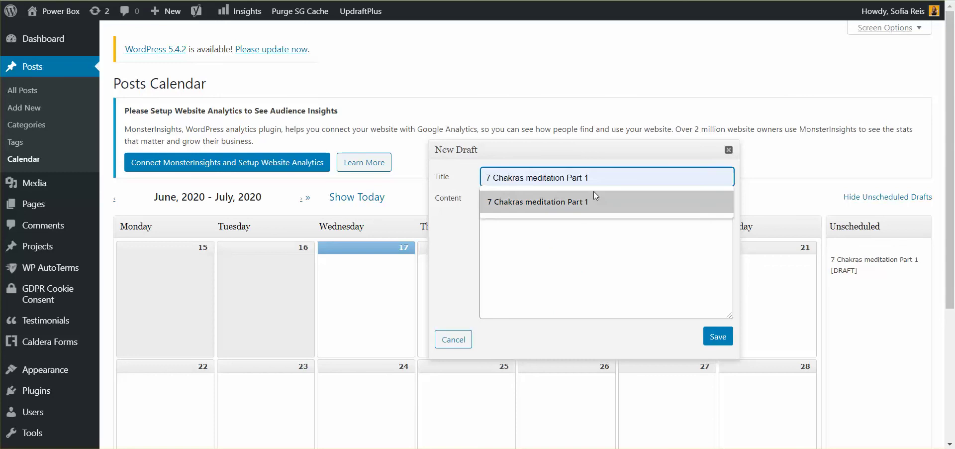
pyautogui.click(591, 201)
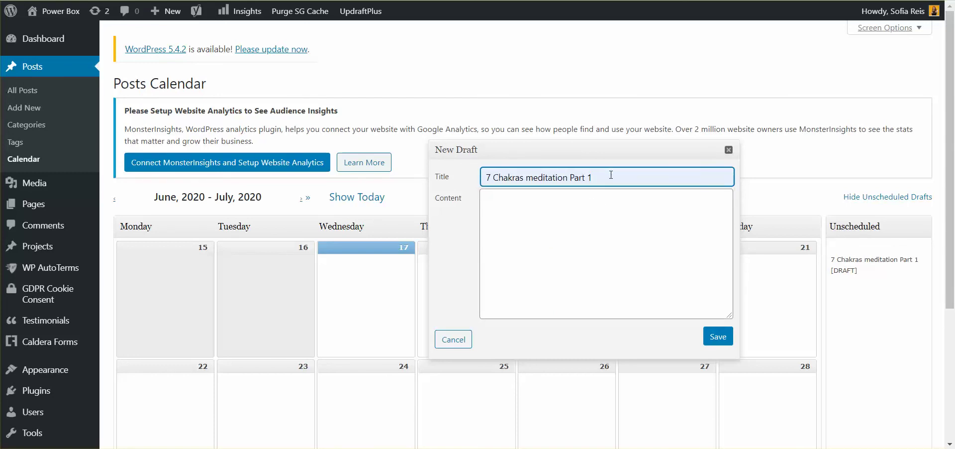
pyautogui.press('BackSpace')
pyautogui.write('2')
pyautogui.click(718, 336)
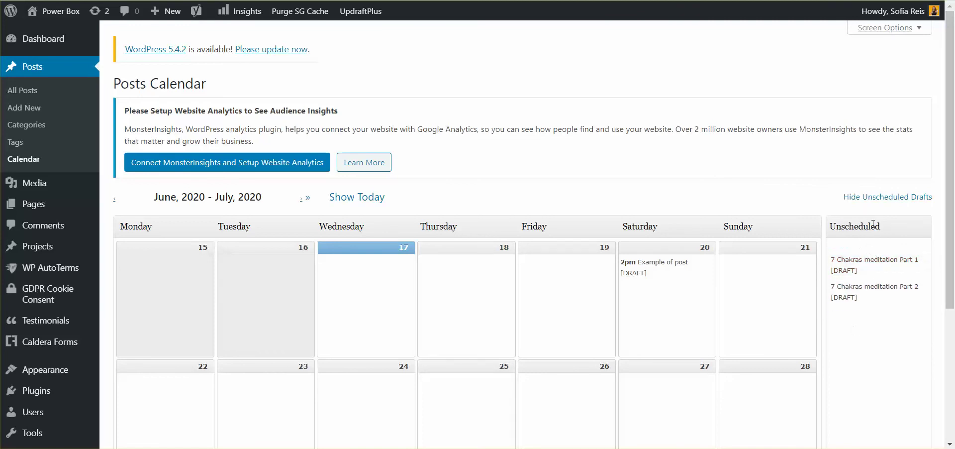
# Move the "7 Chakras meditation Part 1" draft to Thursday, June 25 on the calendar and open it for editing
pyautogui.moveTo(864, 260)
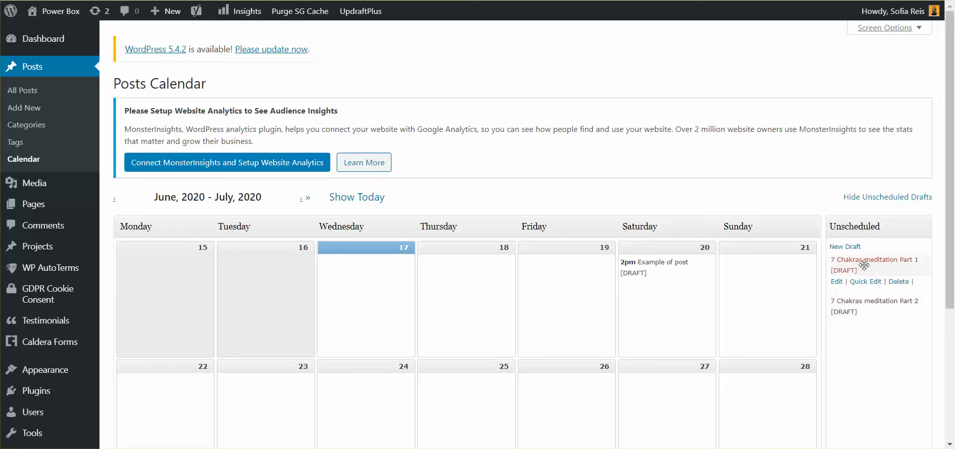
pyautogui.moveTo(864, 265); pyautogui.dragTo(453, 387)
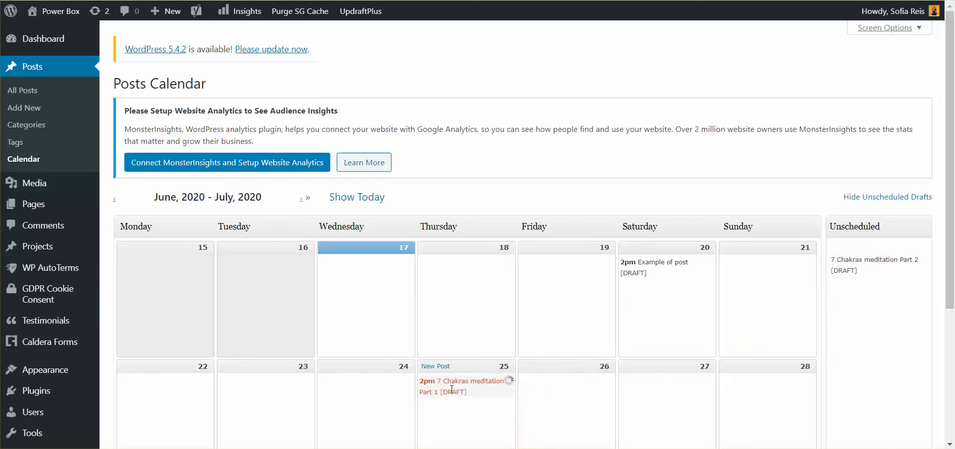
pyautogui.scroll(-3, 482, 312)
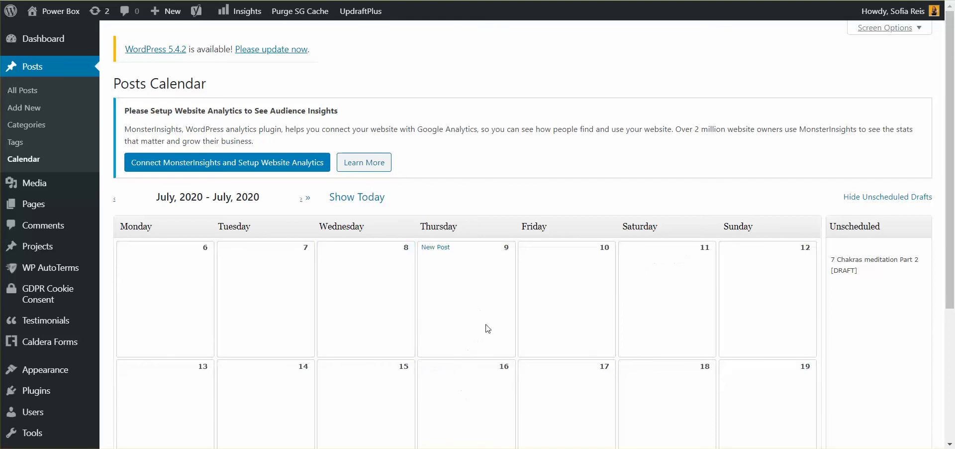
pyautogui.scroll(2, 493, 320)
pyautogui.scroll(1, 406, 264)
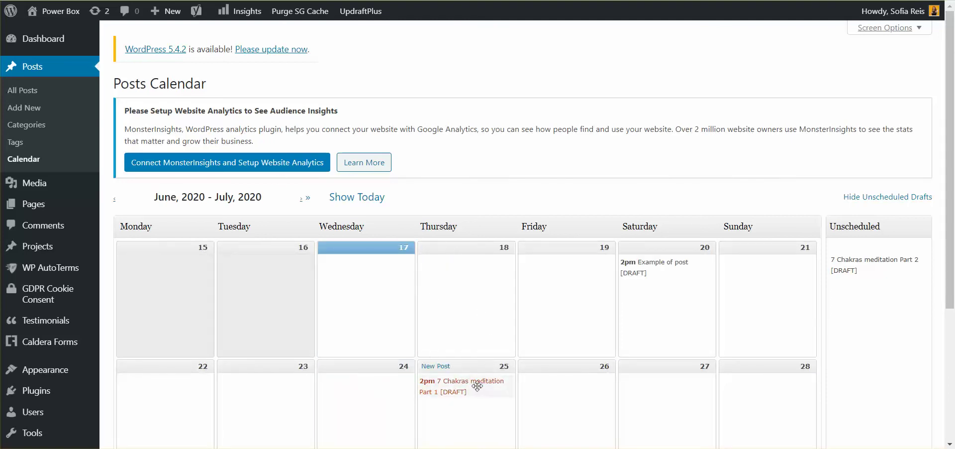
pyautogui.moveTo(428, 393)
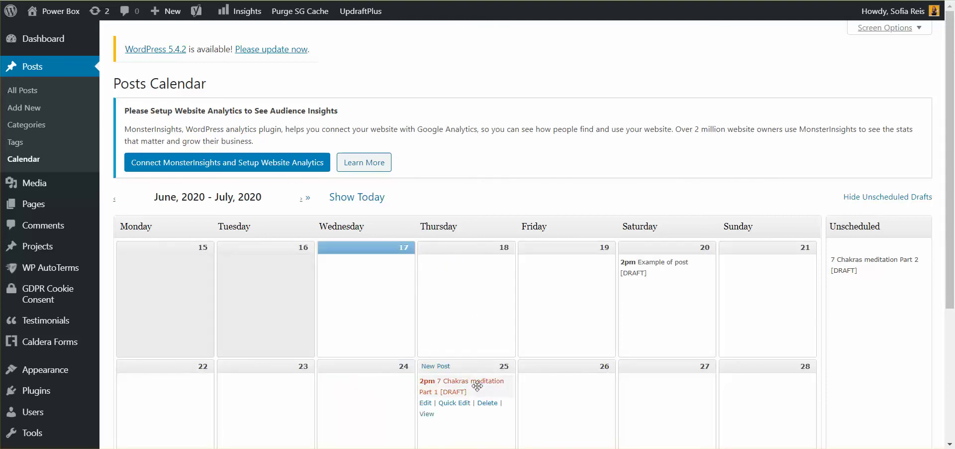
pyautogui.click(426, 404)
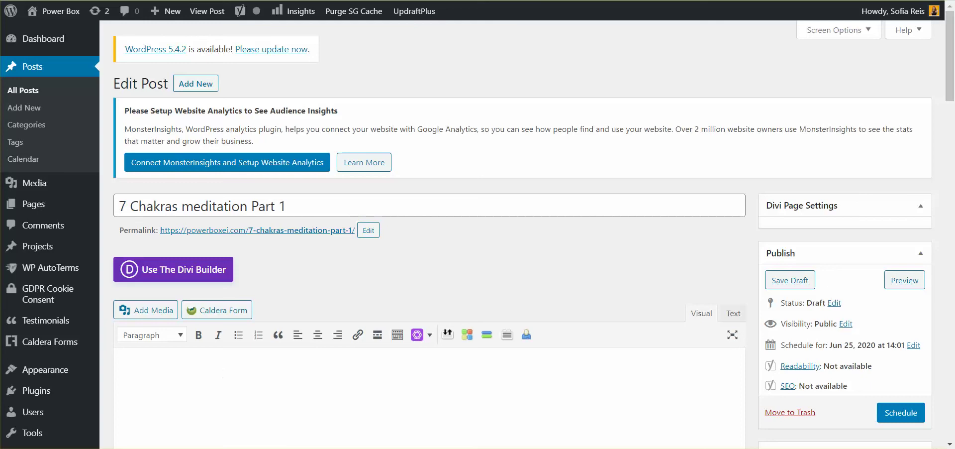
# Duplicate the published post "Your Personality vs. Your Character" from the list of all posts
pyautogui.click(27, 91)
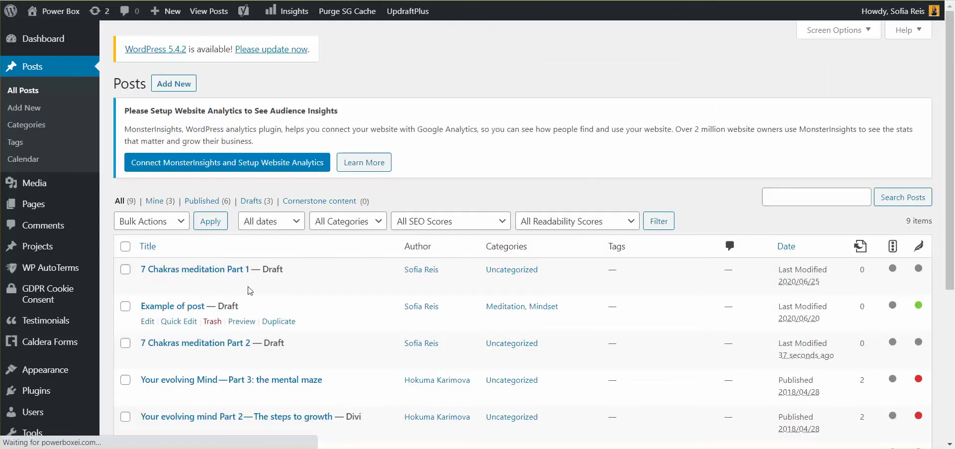
pyautogui.scroll(-4, 242, 271)
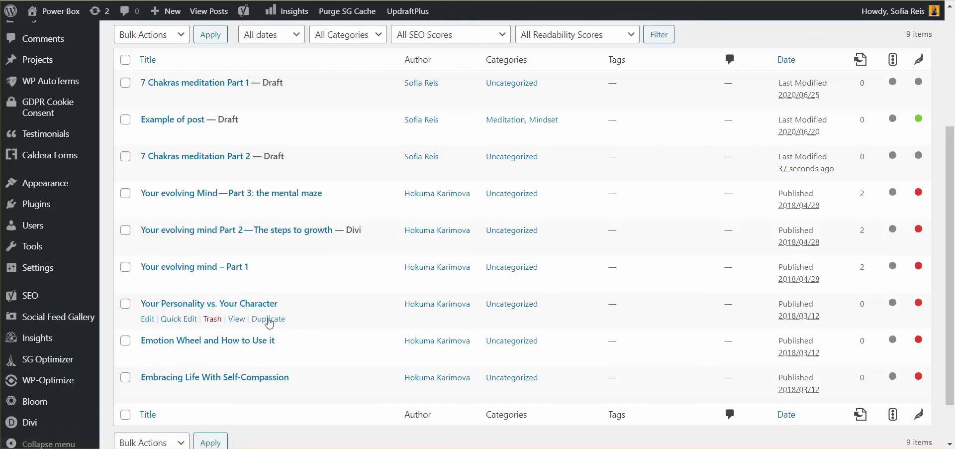
pyautogui.click(268, 321)
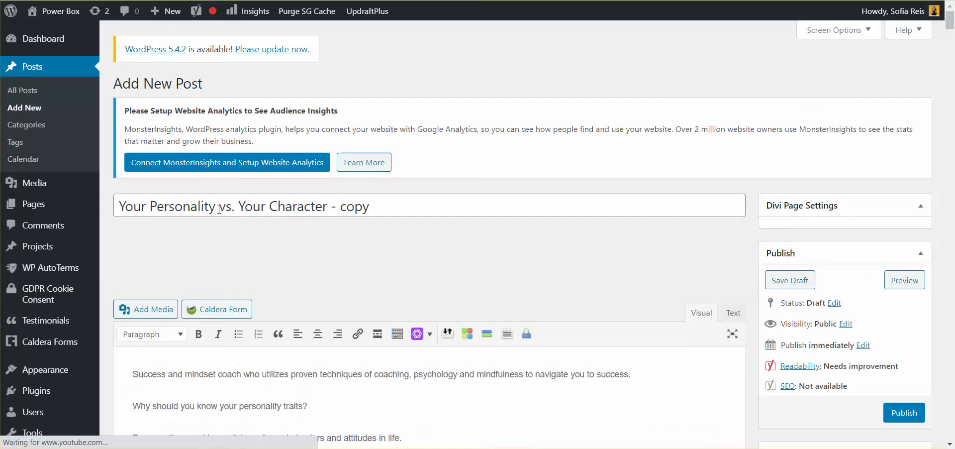
# Retitle the duplicated post "Your Personality matters"
pyautogui.moveTo(220, 207); pyautogui.dragTo(454, 202)
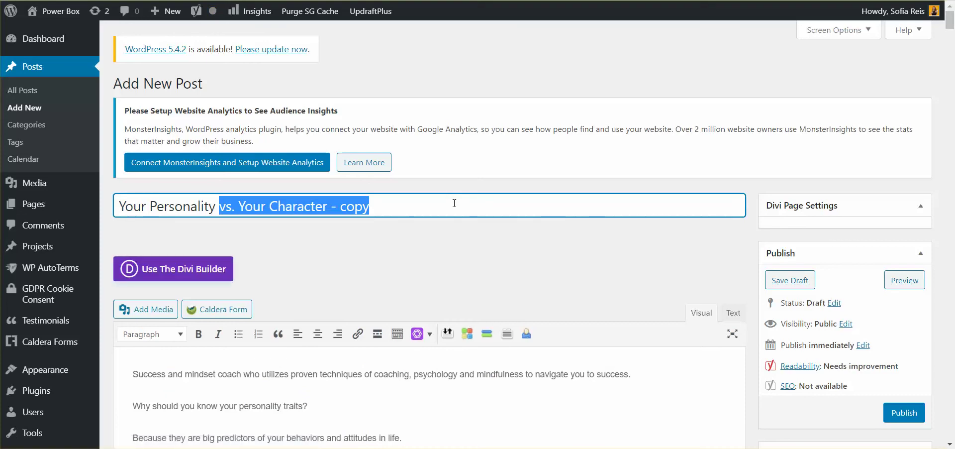
pyautogui.write('matters')
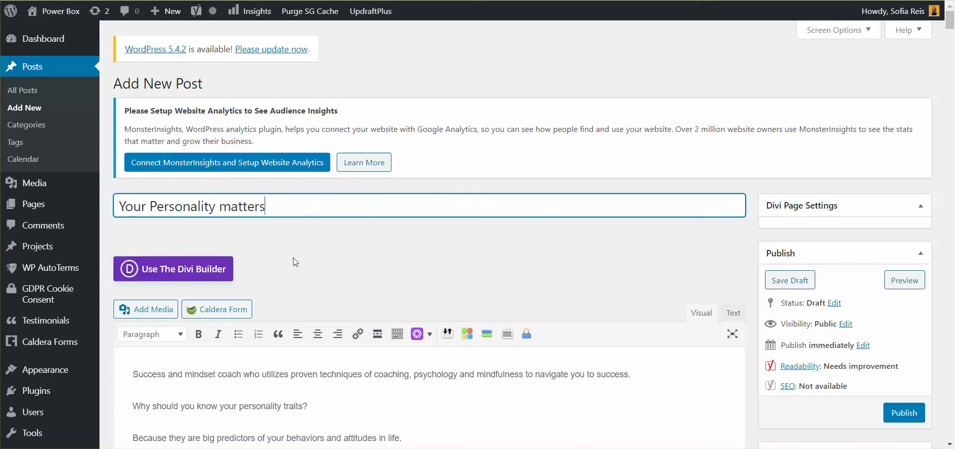
pyautogui.scroll(-1, 302, 245)
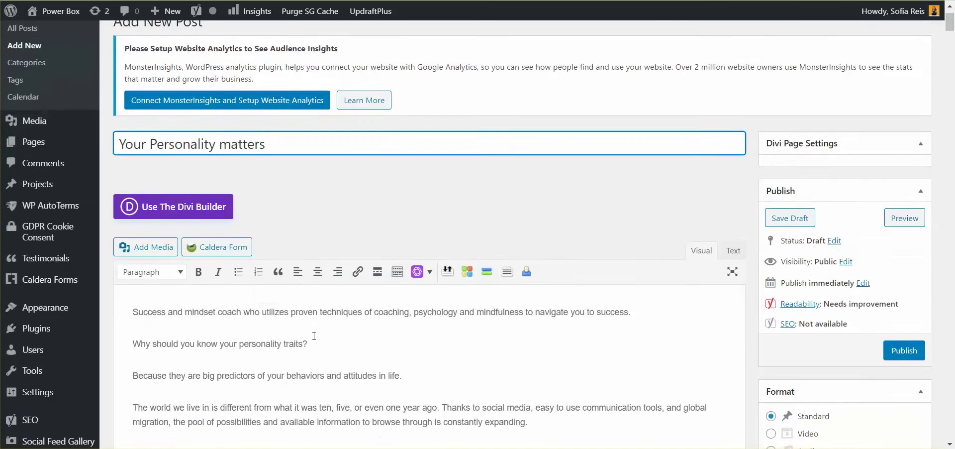
pyautogui.click(308, 318)
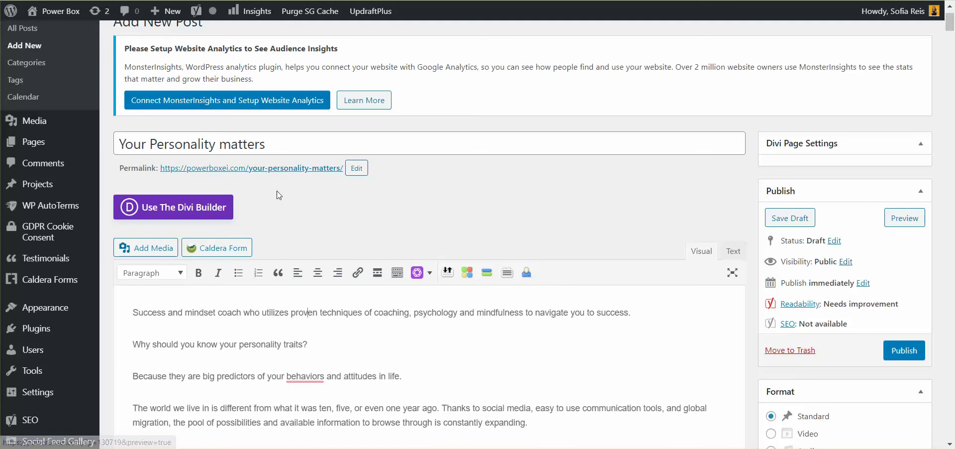
# Copy the link address of the duplicated post's permalink
pyautogui.scroll(-2, 278, 191)
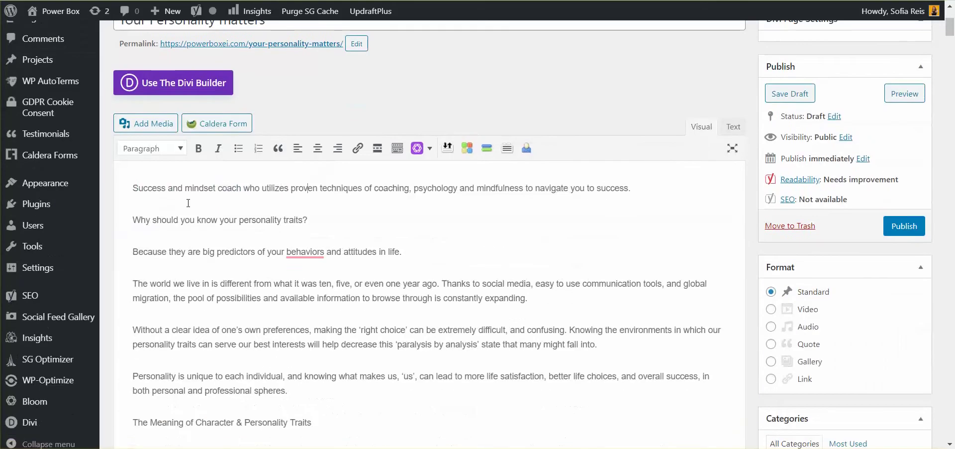
pyautogui.scroll(1, 251, 100)
pyautogui.rightClick(250, 109)
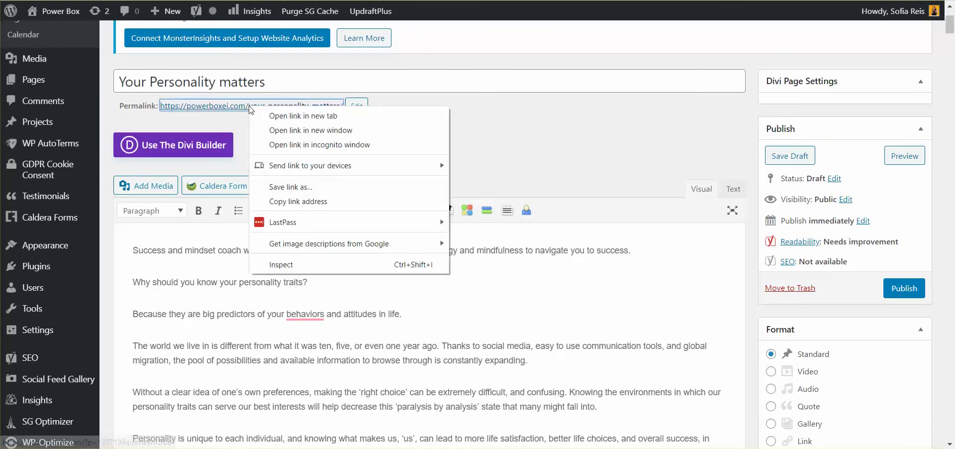
pyautogui.click(290, 201)
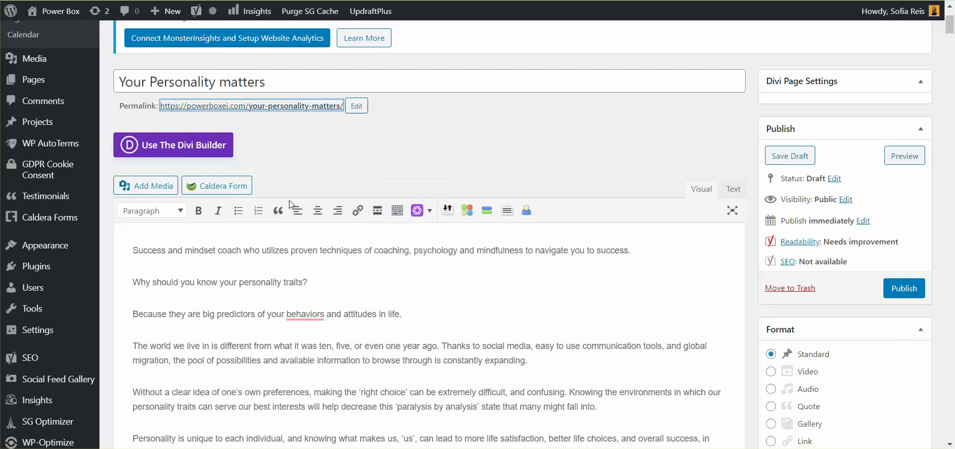
# Review the duplicated post's content through to its end and examine its Yoast SEO readability analysis
pyautogui.scroll(-20, 318, 184)
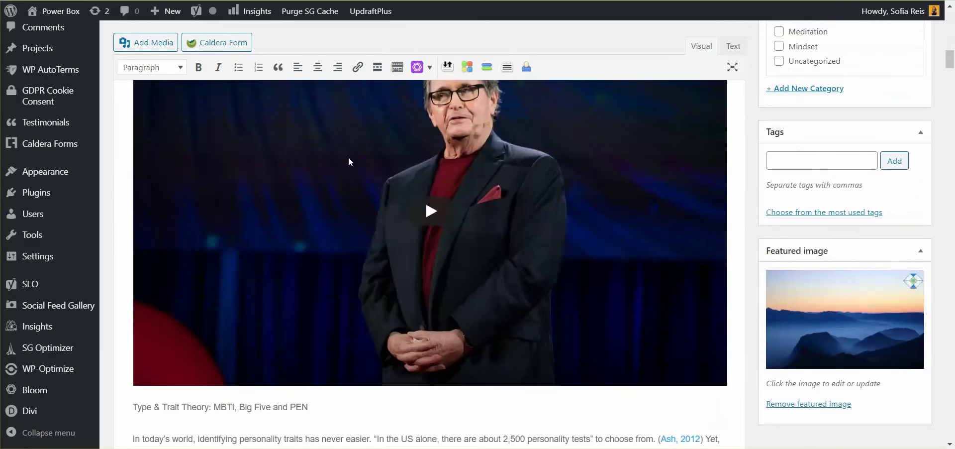
pyautogui.scroll(-20, 535, 393)
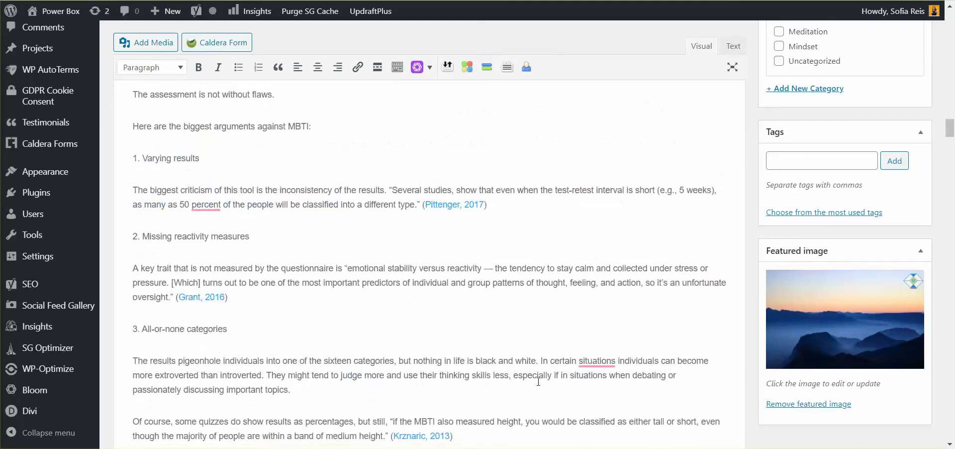
pyautogui.scroll(-20, 539, 382)
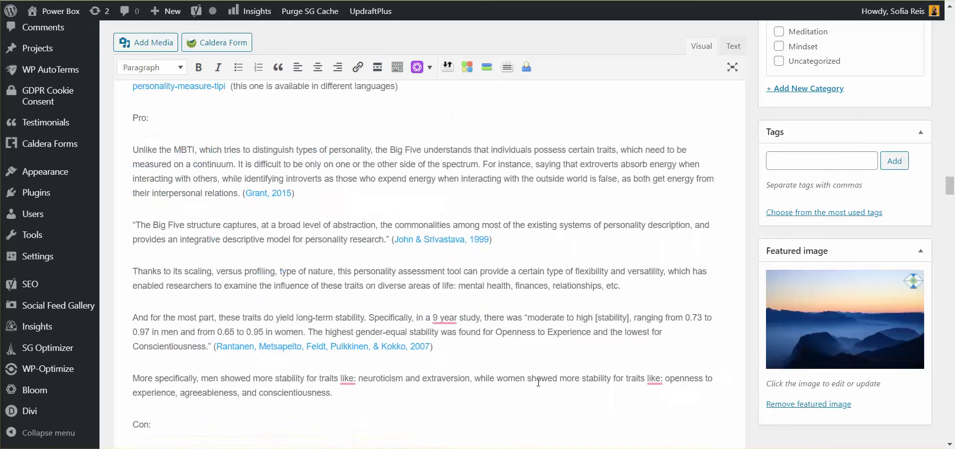
pyautogui.scroll(-15, 538, 382)
pyautogui.scroll(-8, 493, 289)
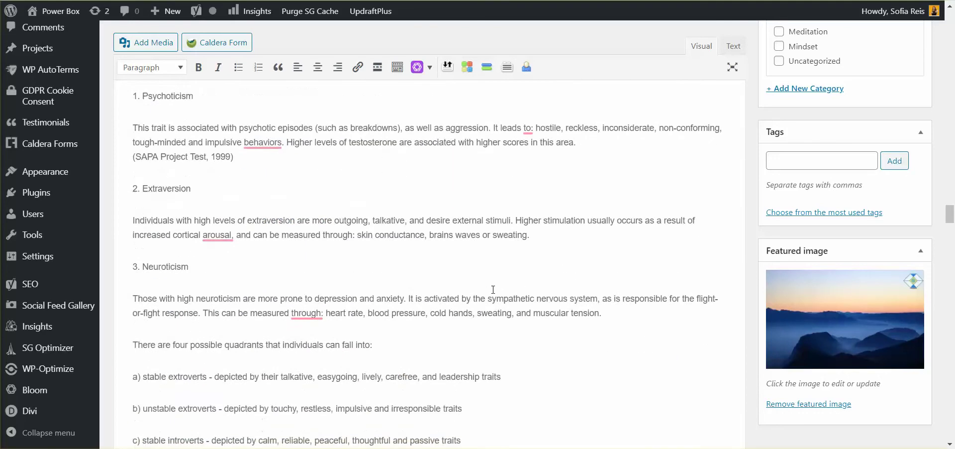
pyautogui.scroll(-20, 760, 439)
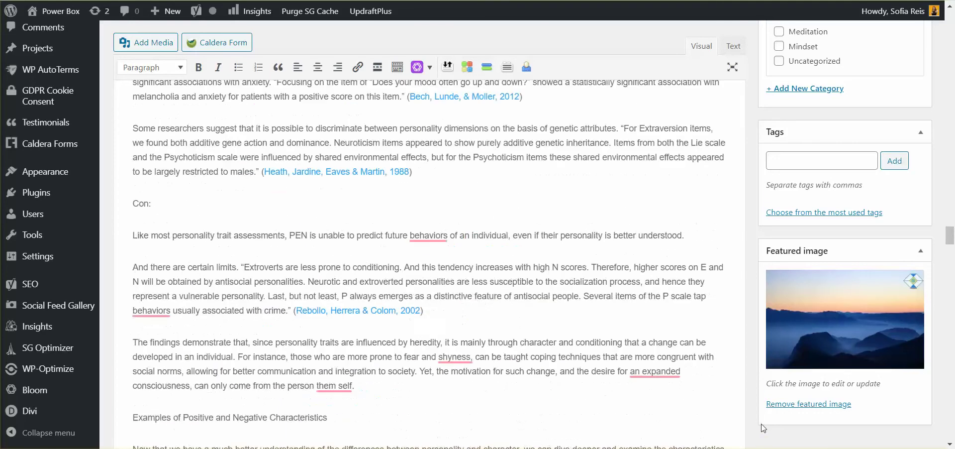
pyautogui.scroll(-20, 762, 427)
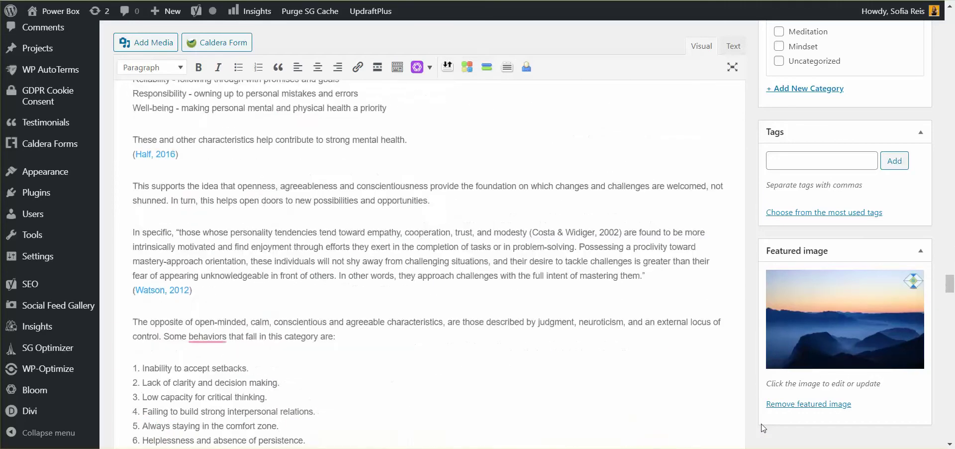
pyautogui.scroll(-10, 756, 420)
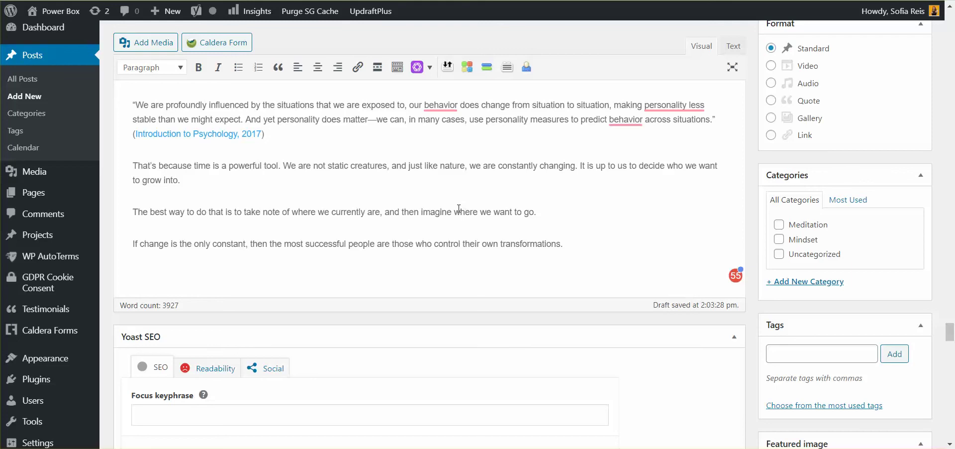
pyautogui.scroll(-3, 374, 321)
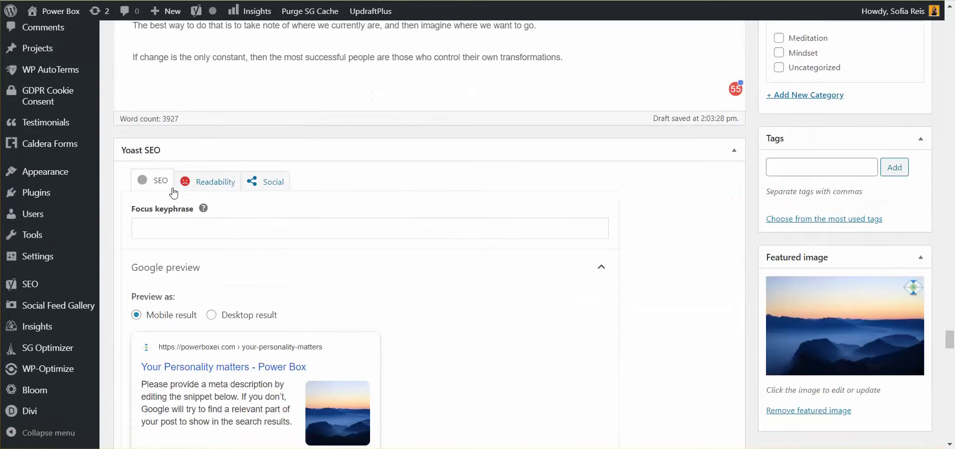
pyautogui.click(207, 185)
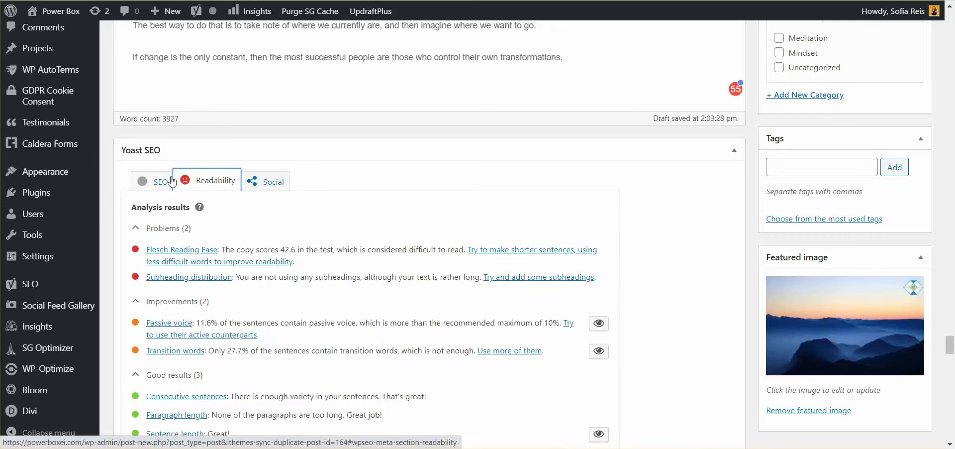
pyautogui.click(155, 186)
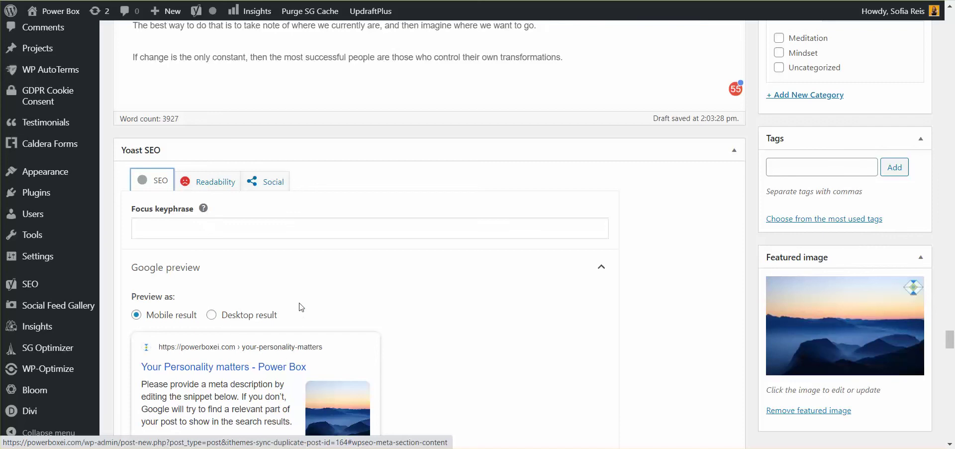
pyautogui.scroll(-6, 298, 303)
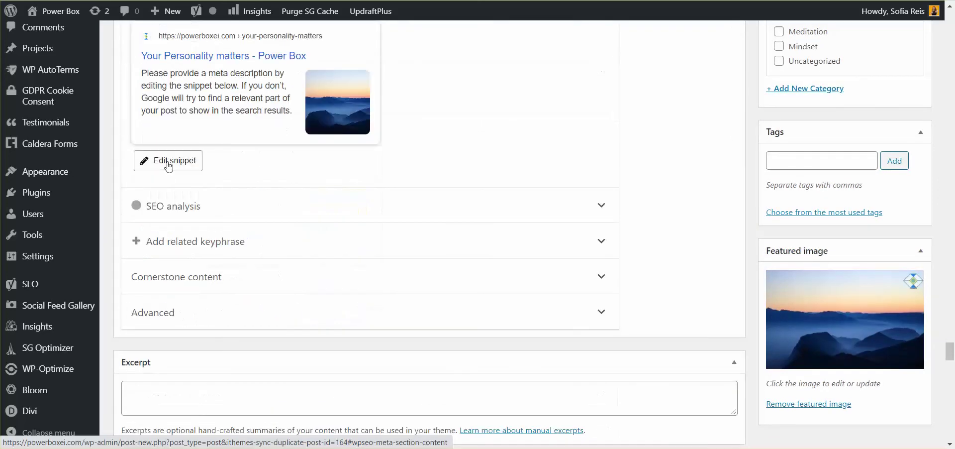
pyautogui.click(143, 160)
pyautogui.click(346, 221)
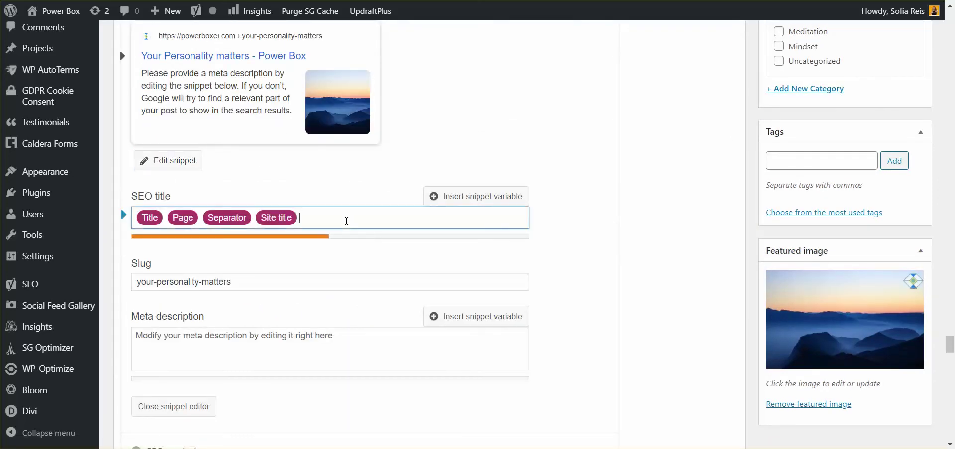
pyautogui.press('BackSpace')
pyautogui.press('BackSpace')
pyautogui.press('BackSpace')
pyautogui.press('BackSpace')
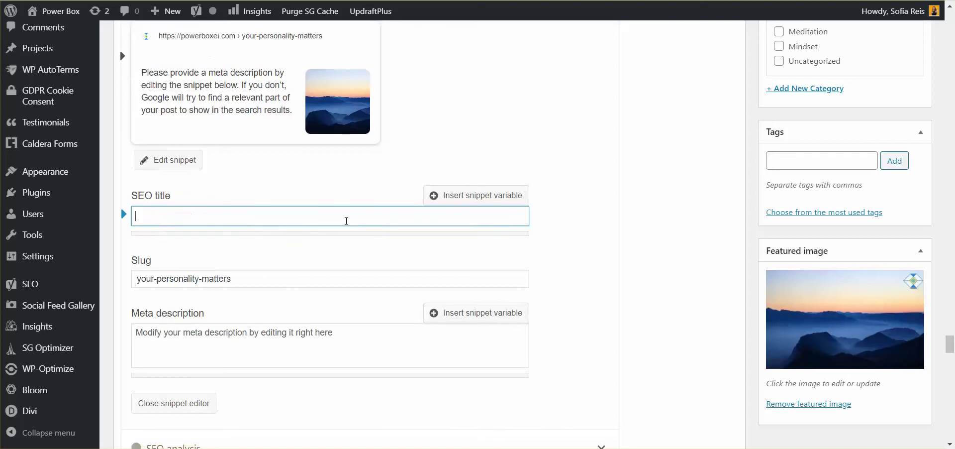
pyautogui.hotkey('ctrl', 'v')
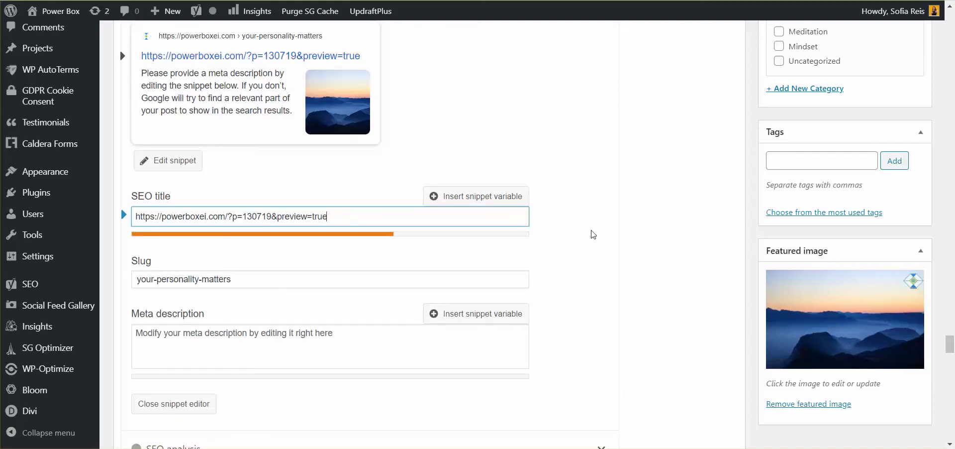
pyautogui.click(647, 224)
# Set the post's Yoast focus keyphrase to "Personality"
pyautogui.scroll(1, 646, 224)
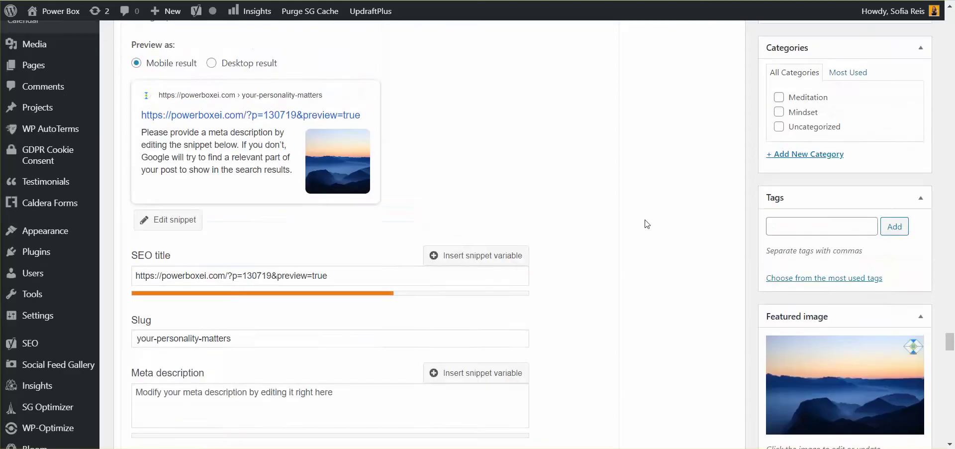
pyautogui.scroll(3, 647, 223)
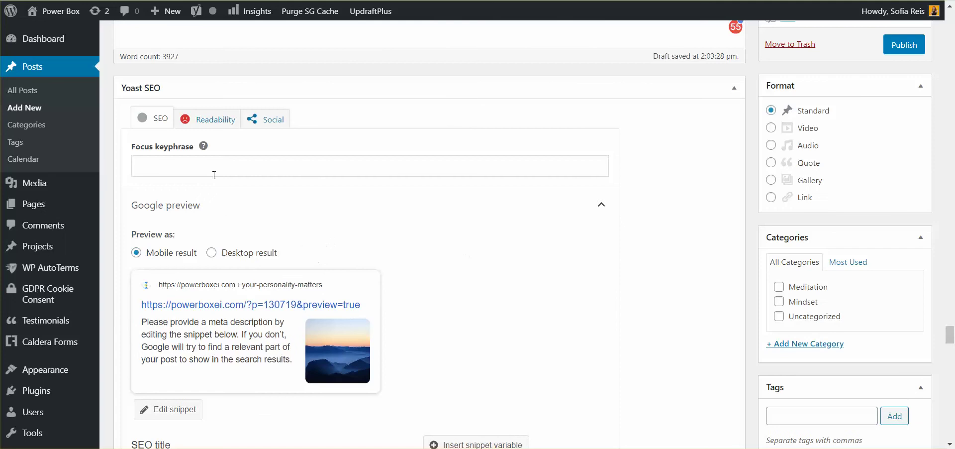
pyautogui.click(212, 167)
pyautogui.write('Personaity')
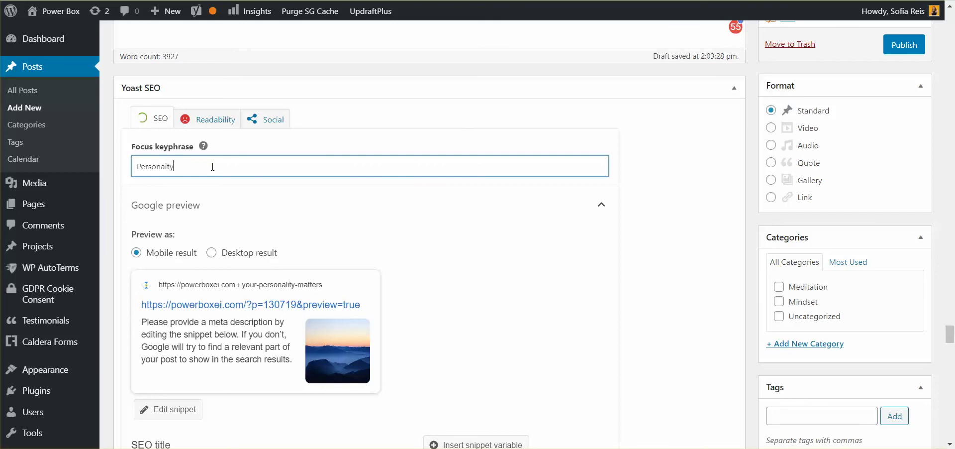
pyautogui.press('BackSpace')
pyautogui.press('BackSpace')
pyautogui.press('BackSpace')
pyautogui.write('lity')
pyautogui.click(679, 162)
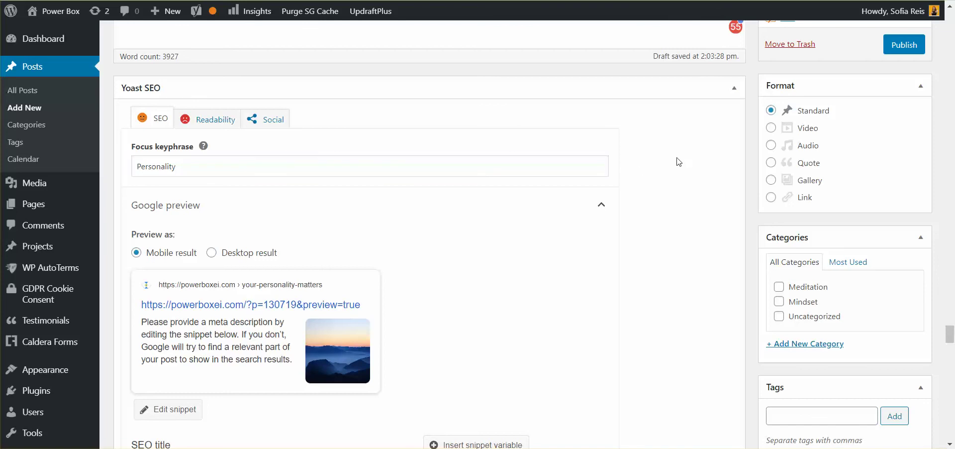
# Enter the meta description "Your persomality matters when it comes to" and return to the beginning of the post
pyautogui.scroll(-5, 678, 161)
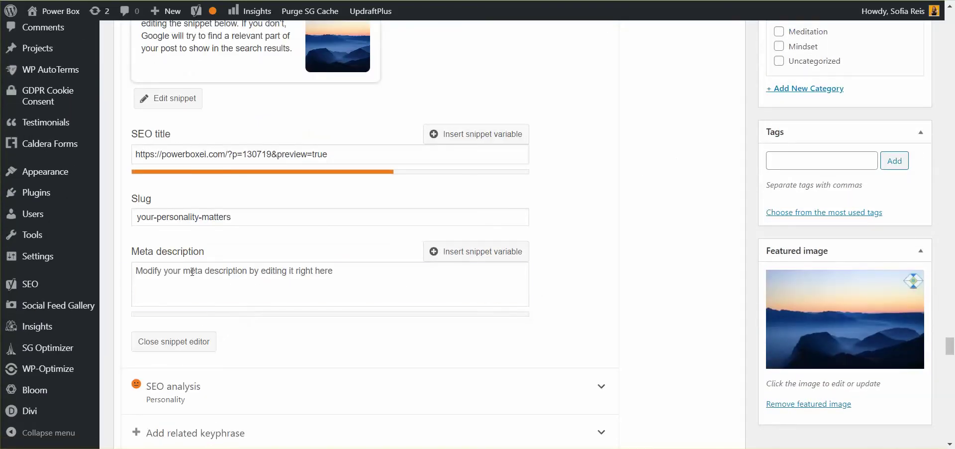
pyautogui.click(192, 271)
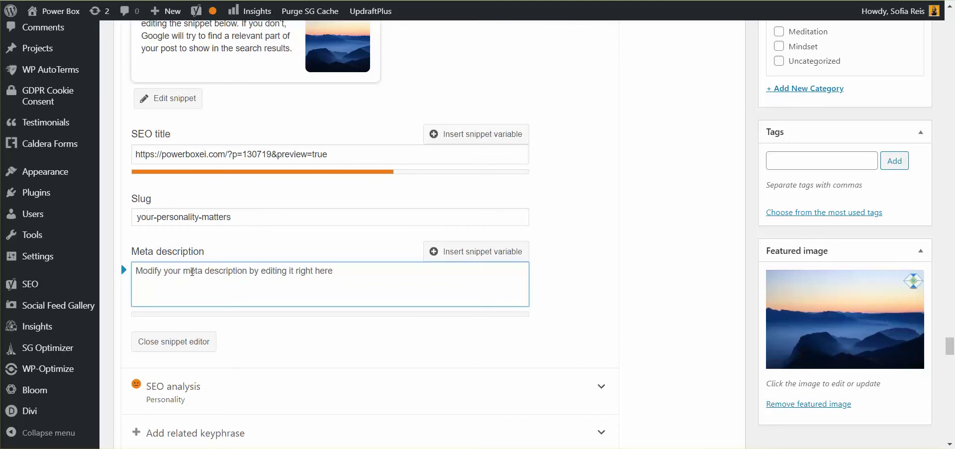
pyautogui.write('Your persdo')
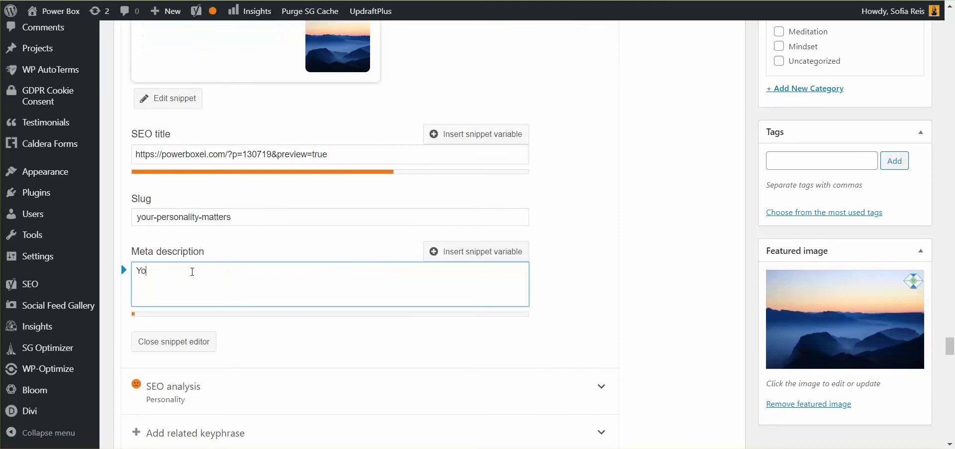
pyautogui.press('BackSpace')
pyautogui.press('BackSpace')
pyautogui.write('onality ')
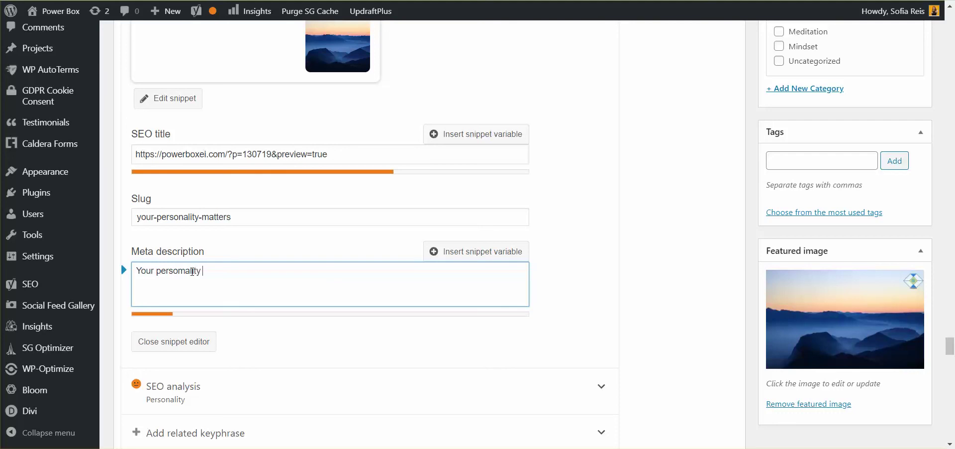
pyautogui.write('matters when it')
pyautogui.write('comes to')
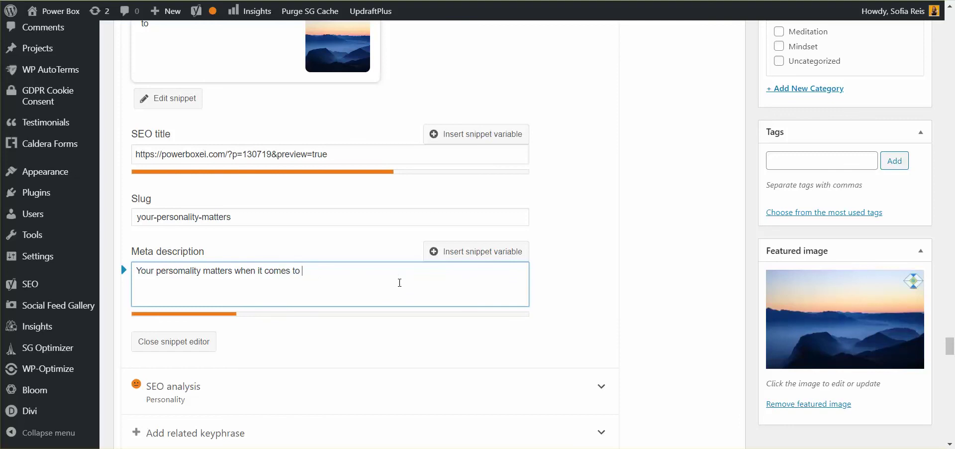
pyautogui.scroll(7, 386, 273)
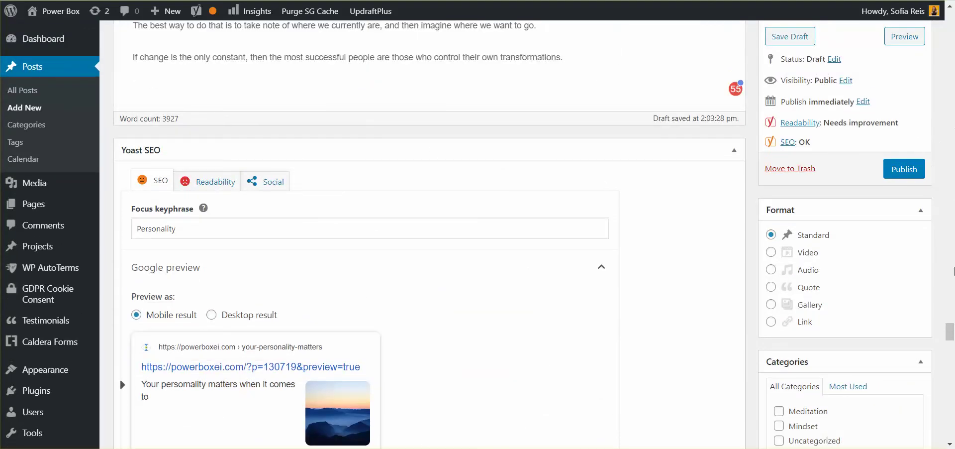
pyautogui.scroll(10, 119, 378)
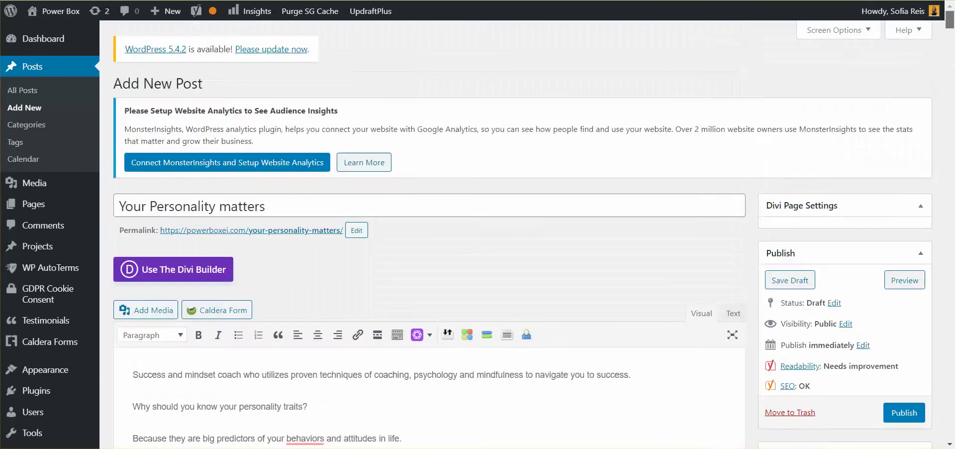
# Copy the question "Why should you know your personality traits?" from the beginning of the post's content
pyautogui.scroll(-5, 933, 30)
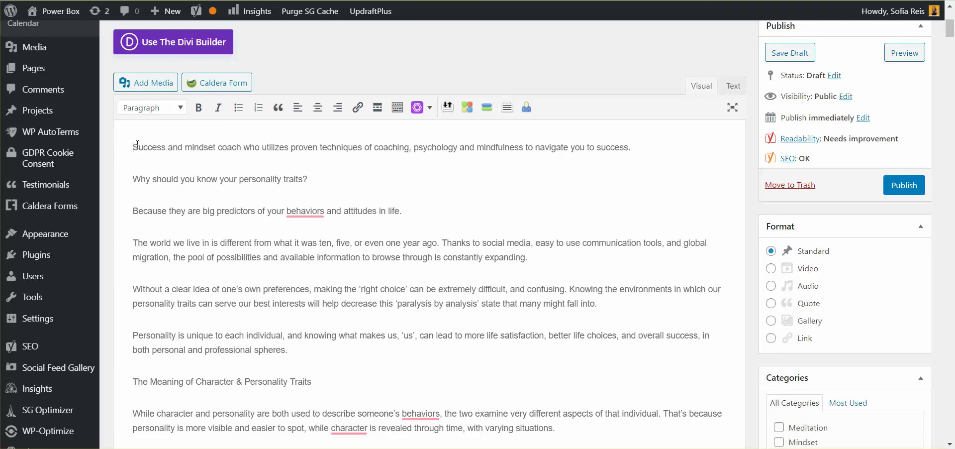
pyautogui.moveTo(137, 144); pyautogui.dragTo(146, 142)
pyautogui.moveTo(135, 179); pyautogui.dragTo(348, 167)
pyautogui.hotkey('ctrl', 'c')
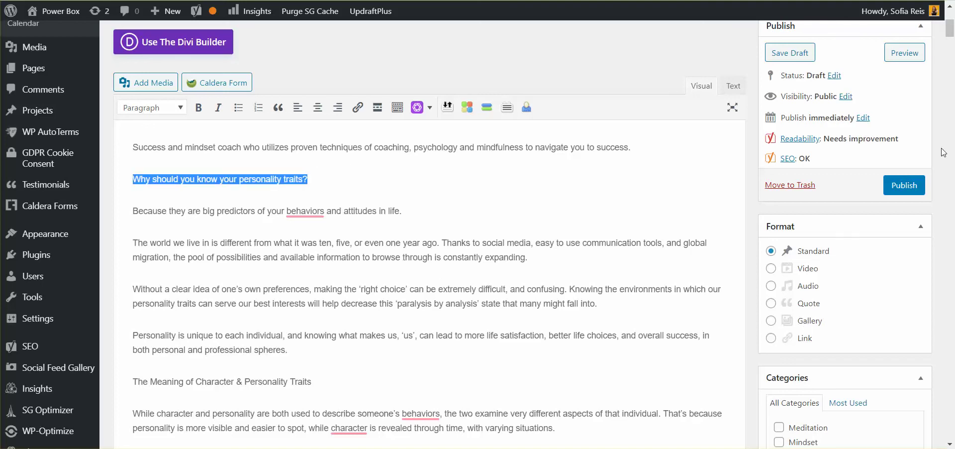
# Replace the meta description with "Find out why should you know your personality traits", reusing the copied question in lowercase without its question mark
pyautogui.moveTo(950, 33); pyautogui.dragTo(951, 342)
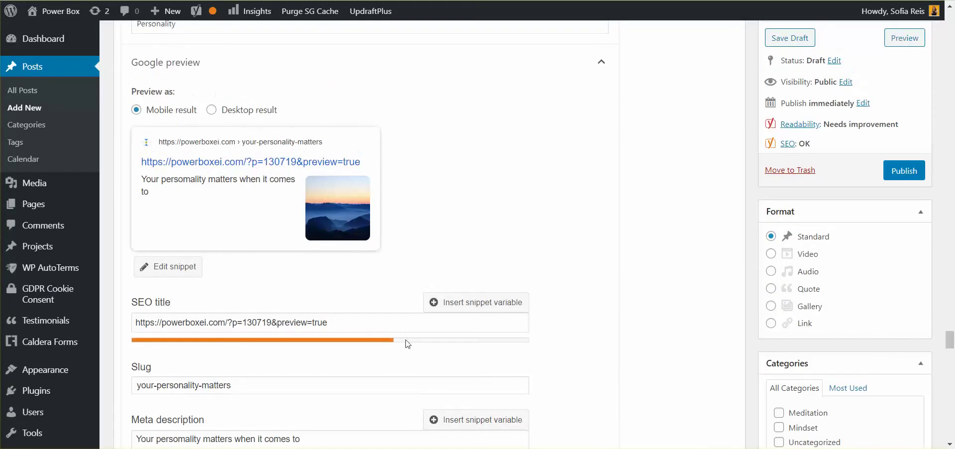
pyautogui.scroll(-3, 365, 326)
pyautogui.tripleClick(279, 269)
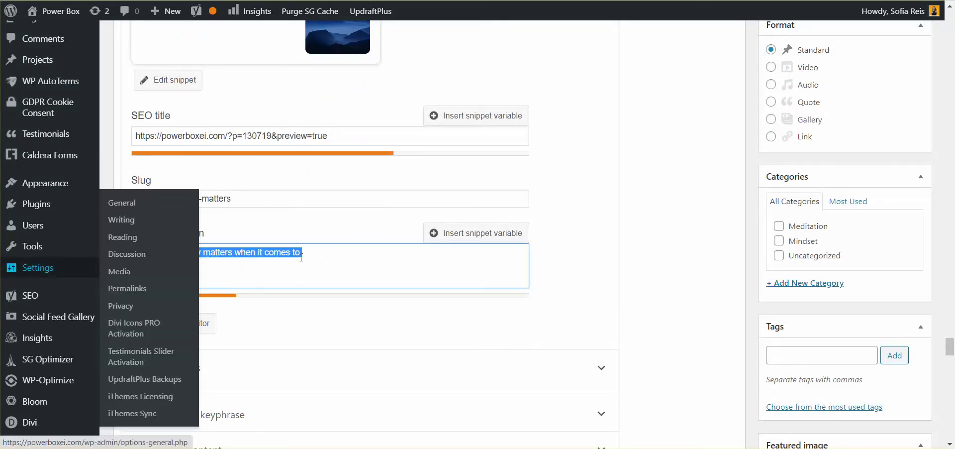
pyautogui.write('Find out')
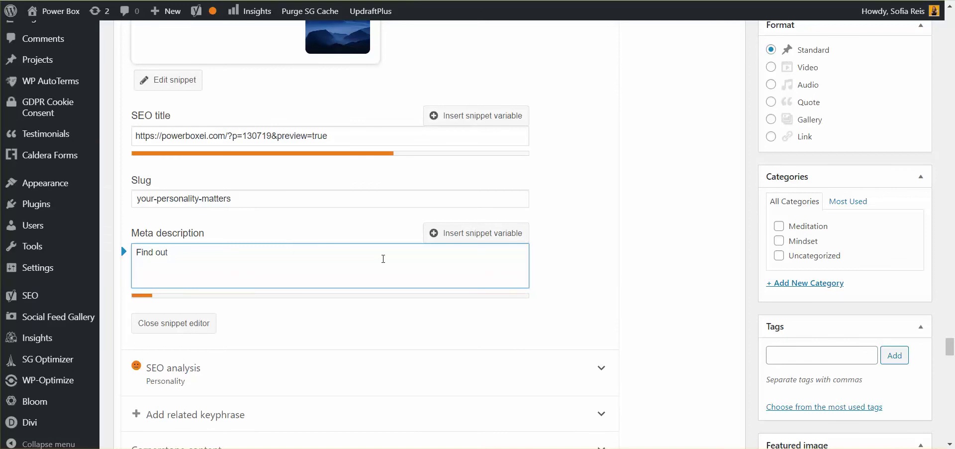
pyautogui.hotkey('ctrl', 'v')
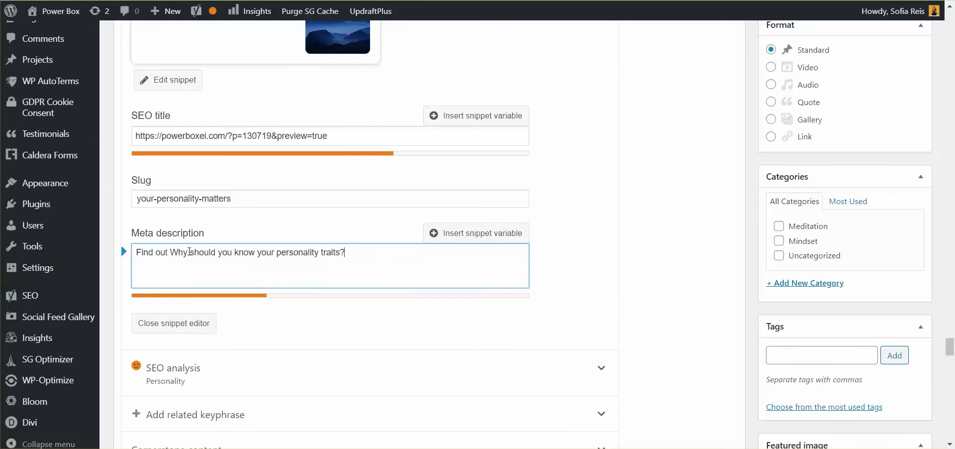
pyautogui.click(178, 253)
pyautogui.press('BackSpace')
pyautogui.write('w your personality traits')
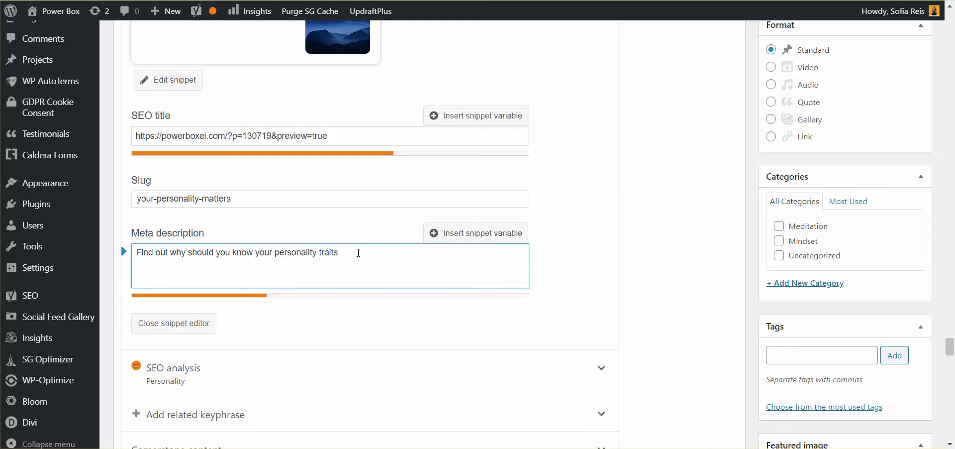
# Extend the meta description with "and how that influences the success of your"
pyautogui.write(' and how that infl')
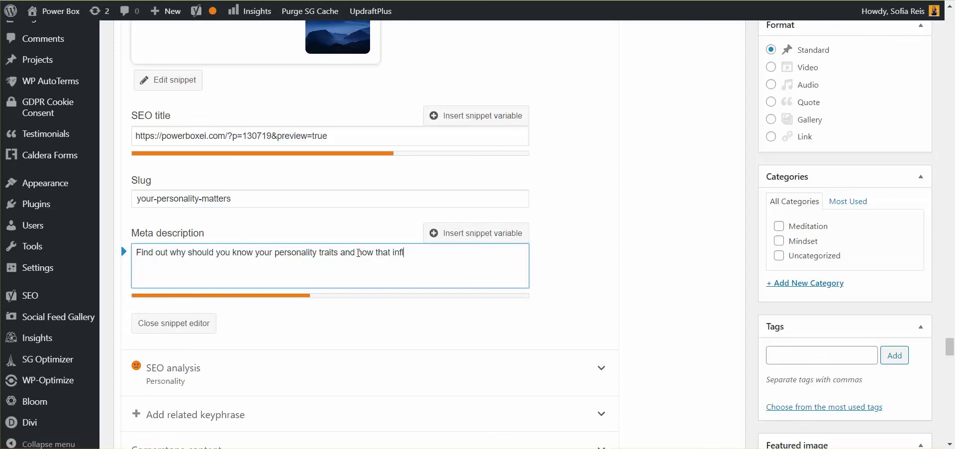
pyautogui.write('uences the s')
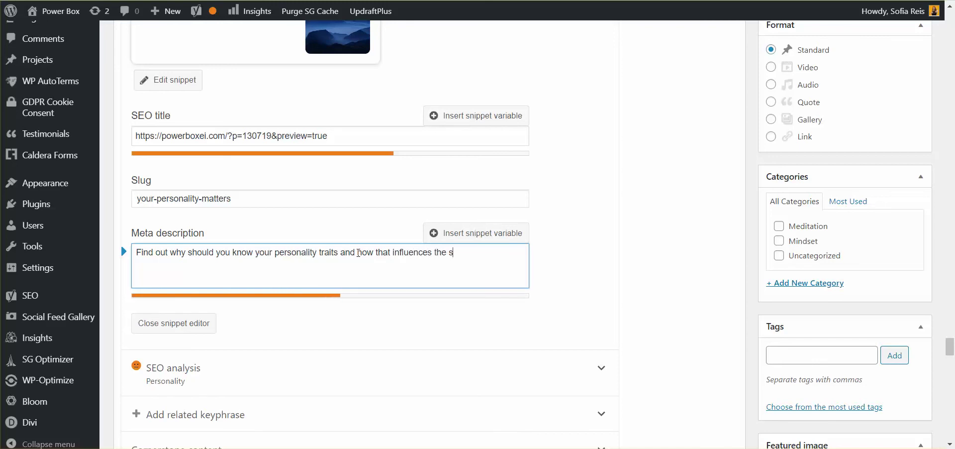
pyautogui.write('uccess of your')
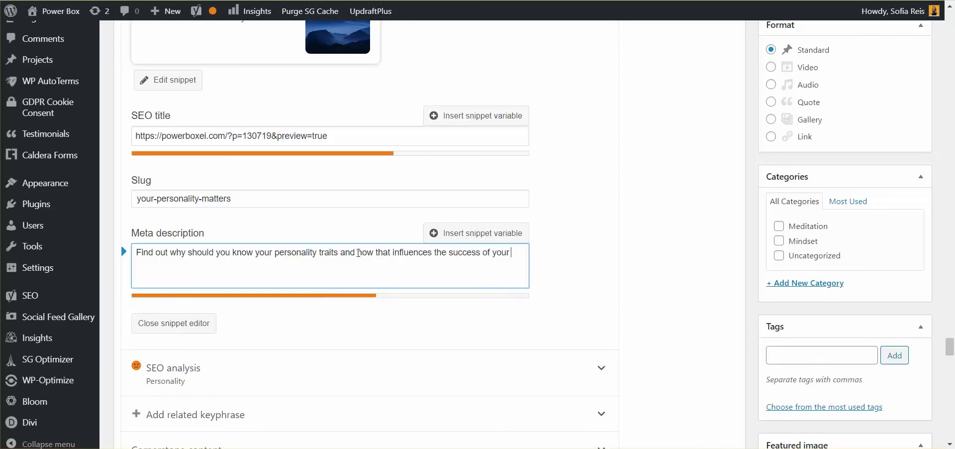
# Replace the meta description's final words "the success of your" with "your life."
pyautogui.scroll(5, 949, 279)
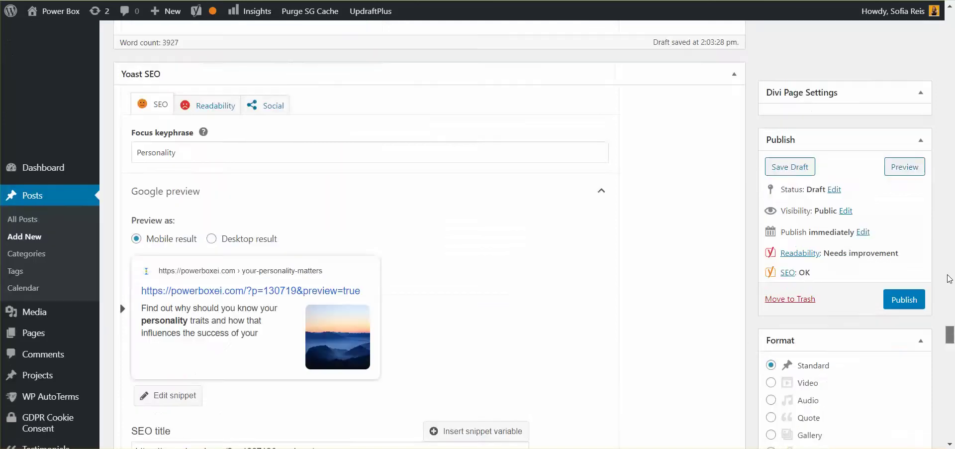
pyautogui.scroll(20, 949, 279)
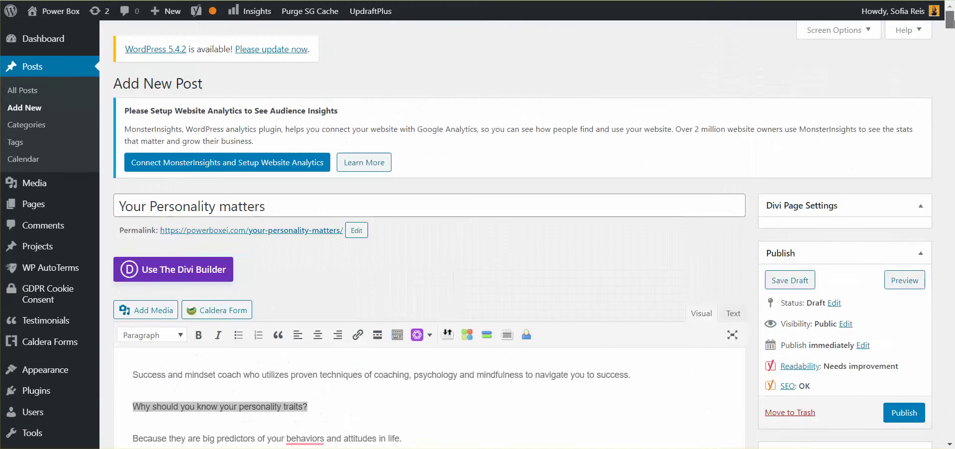
pyautogui.scroll(-6, 953, 39)
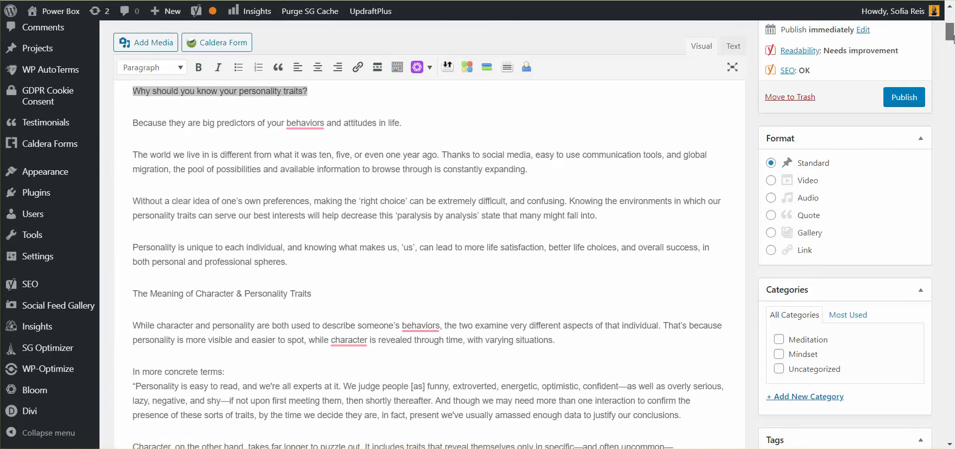
pyautogui.scroll(3, 953, 38)
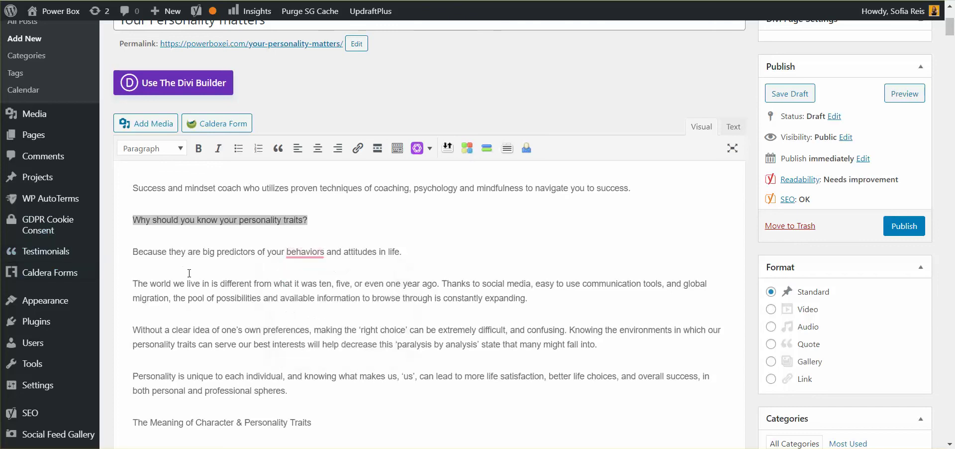
pyautogui.scroll(-1, 189, 272)
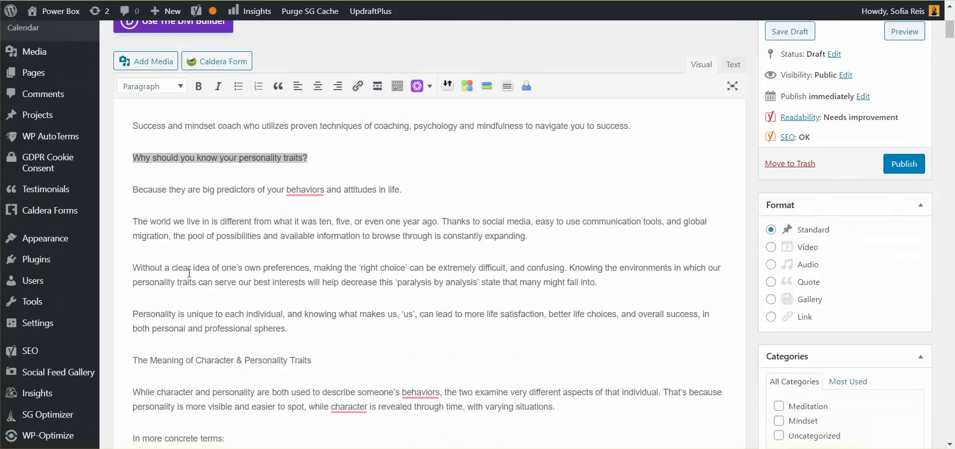
pyautogui.moveTo(951, 24); pyautogui.dragTo(953, 349)
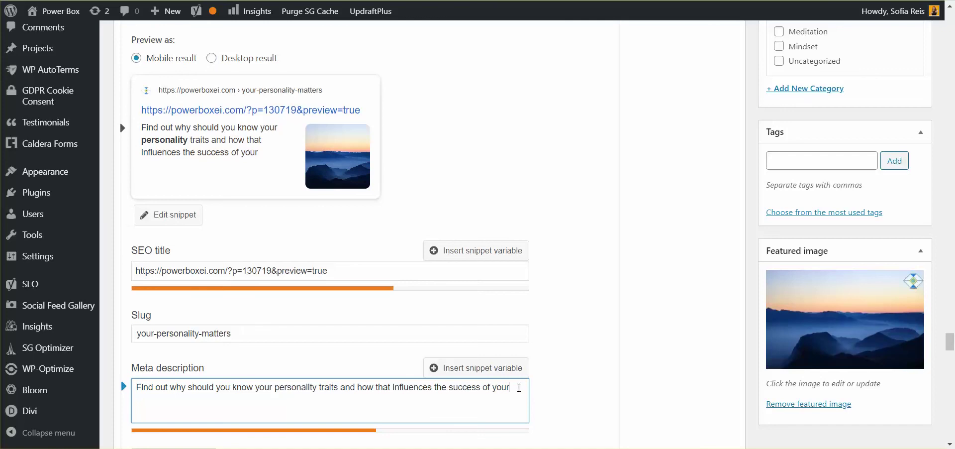
pyautogui.press('BackSpace')
pyautogui.press('BackSpace')
pyautogui.press('BackSpace')
pyautogui.press('BackSpace')
pyautogui.press('BackSpace')
pyautogui.press('BackSpace')
pyautogui.press('BackSpace')
pyautogui.press('BackSpace')
pyautogui.press('BackSpace')
pyautogui.press('BackSpace')
pyautogui.press('BackSpace')
pyautogui.press('BackSpace')
pyautogui.press('BackSpace')
pyautogui.press('BackSpace')
pyautogui.press('BackSpace')
pyautogui.press('BackSpace')
pyautogui.press('BackSpace')
pyautogui.press('BackSpace')
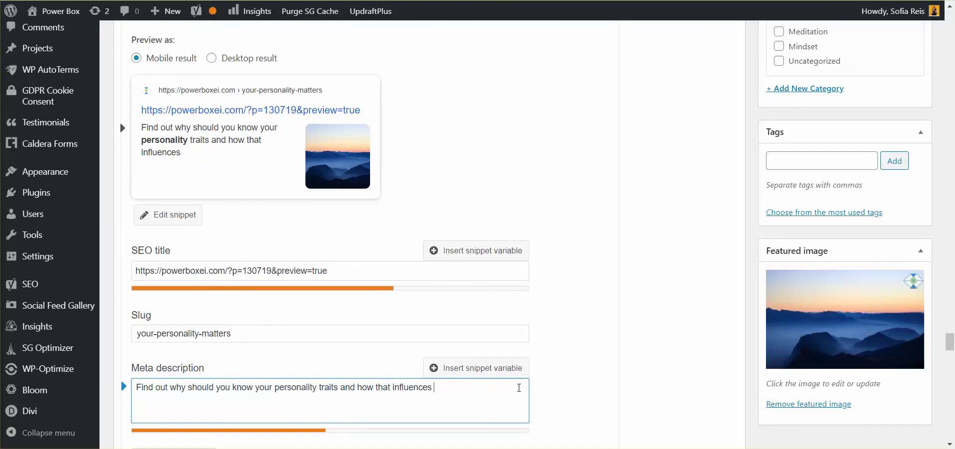
pyautogui.write('your life.')
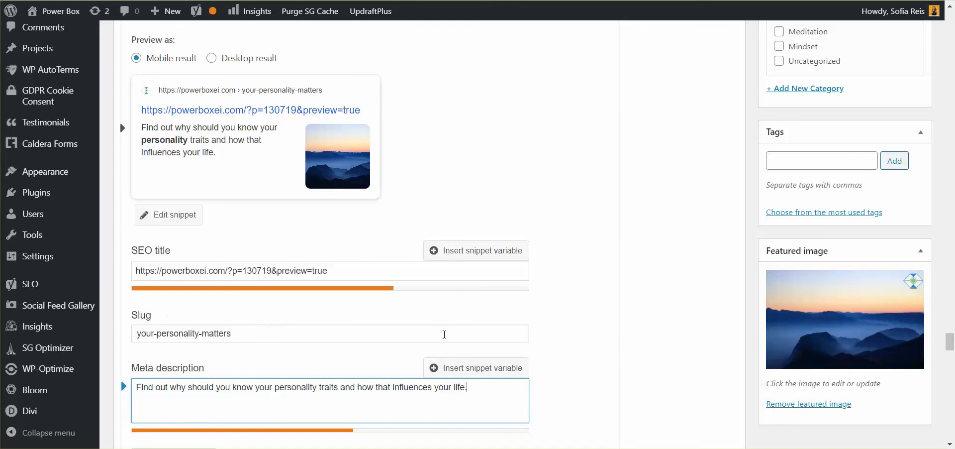
# Review the Google preview and the post's content from its end back to the opening paragraphs
pyautogui.scroll(3, 443, 330)
pyautogui.scroll(1, 446, 334)
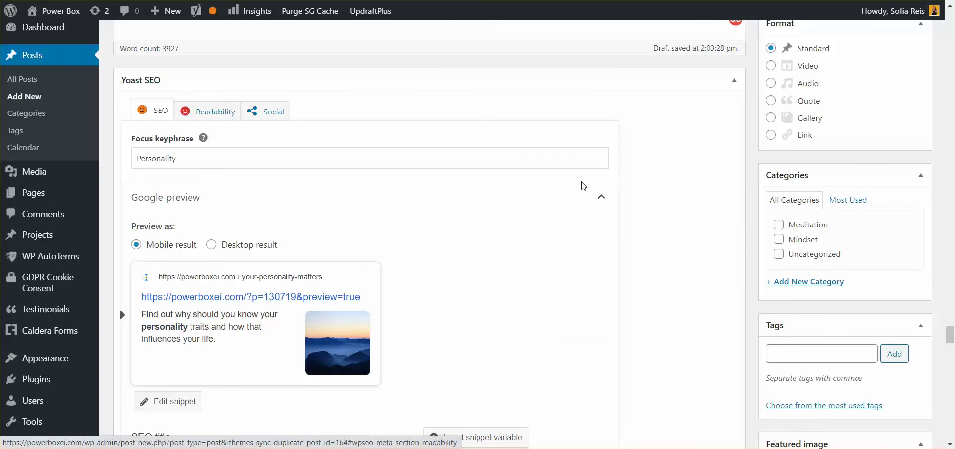
pyautogui.scroll(6, 599, 240)
pyautogui.scroll(14, 605, 243)
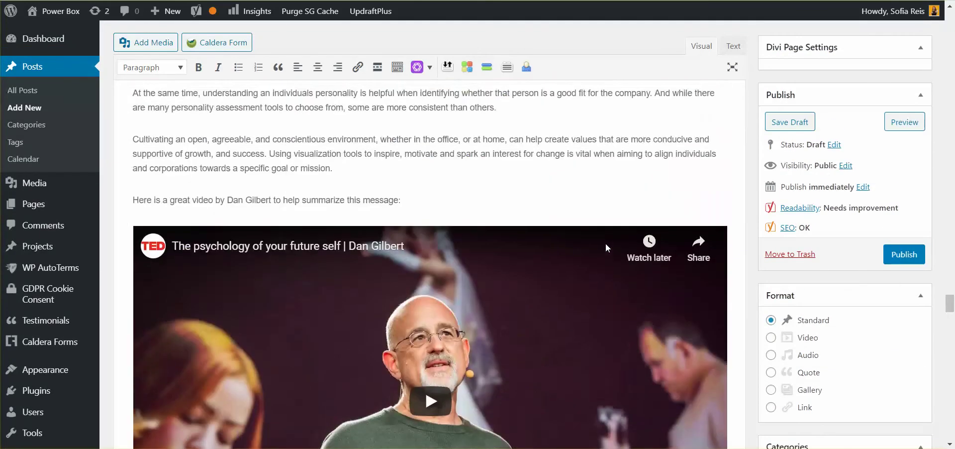
pyautogui.scroll(15, 607, 243)
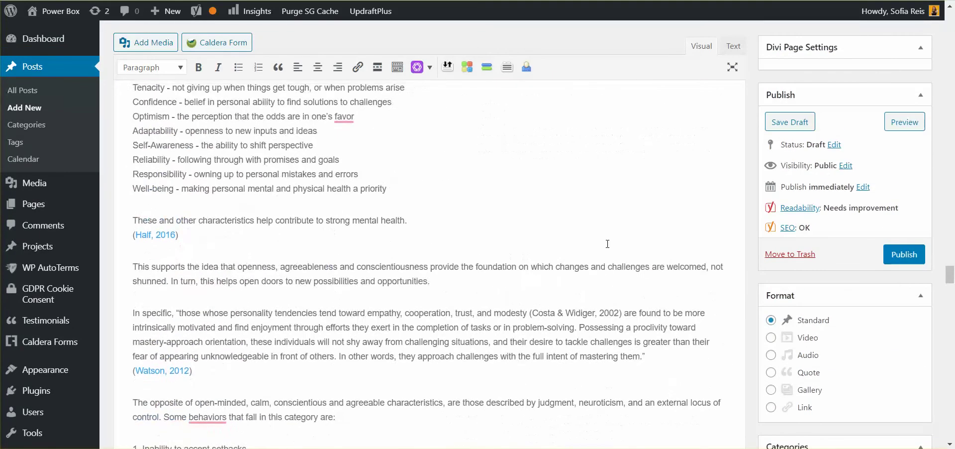
pyautogui.scroll(15, 607, 241)
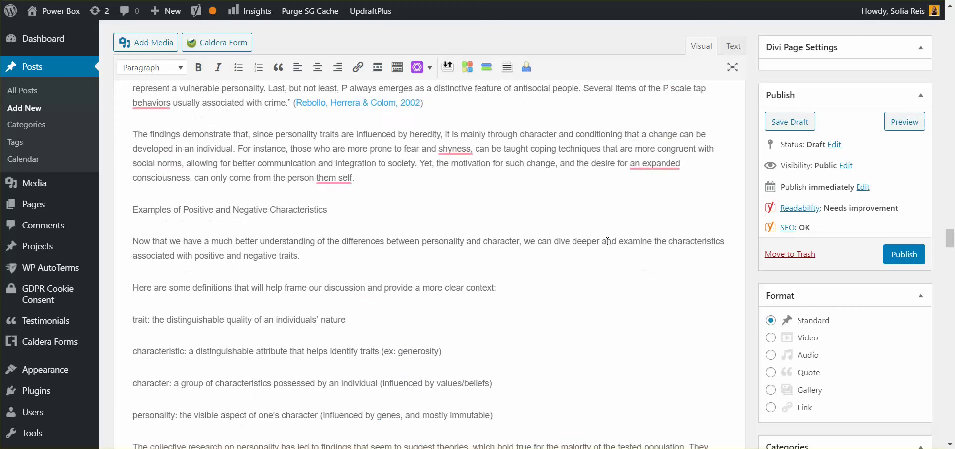
pyautogui.scroll(12, 607, 241)
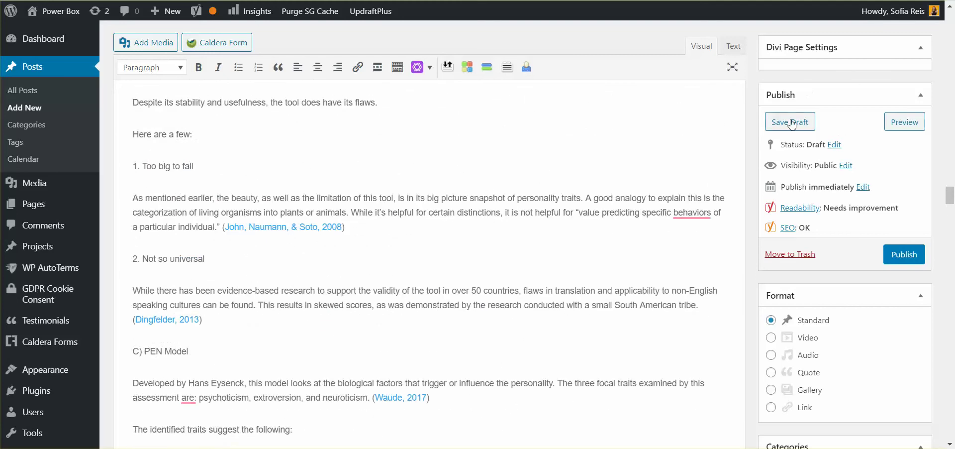
pyautogui.scroll(15, 581, 182)
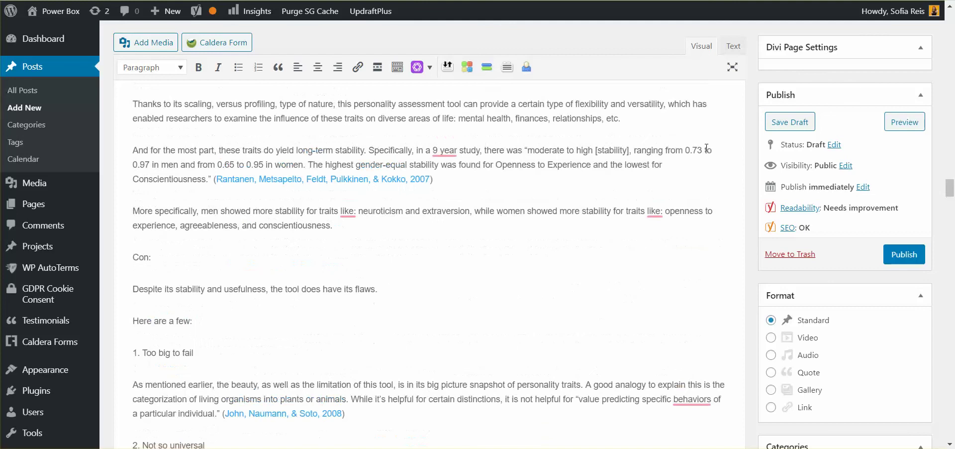
pyautogui.scroll(15, 562, 191)
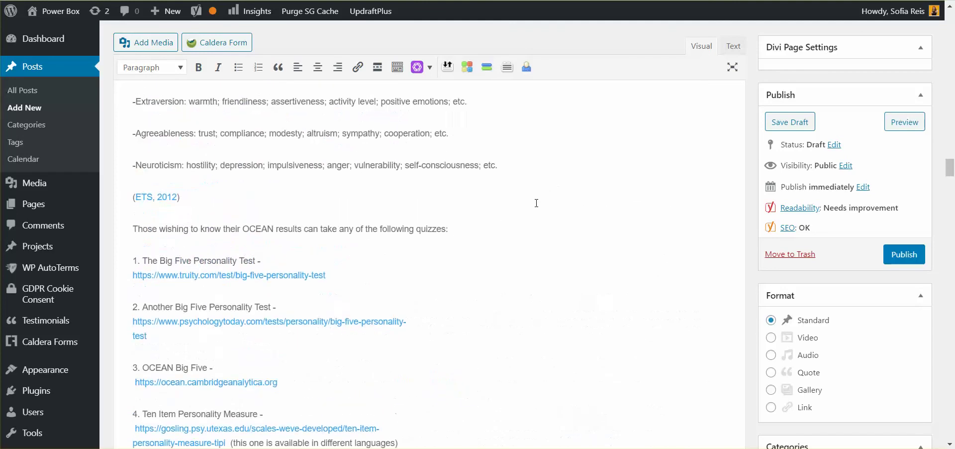
pyautogui.scroll(15, 525, 213)
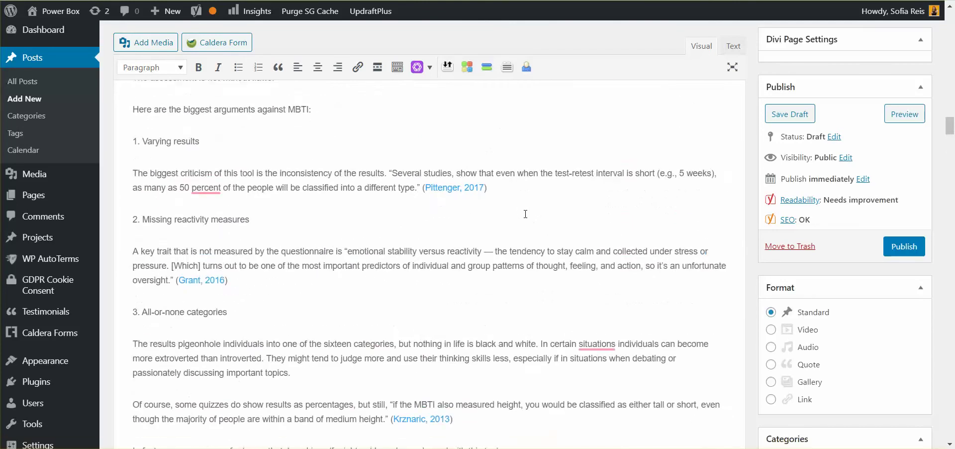
pyautogui.scroll(5, 525, 214)
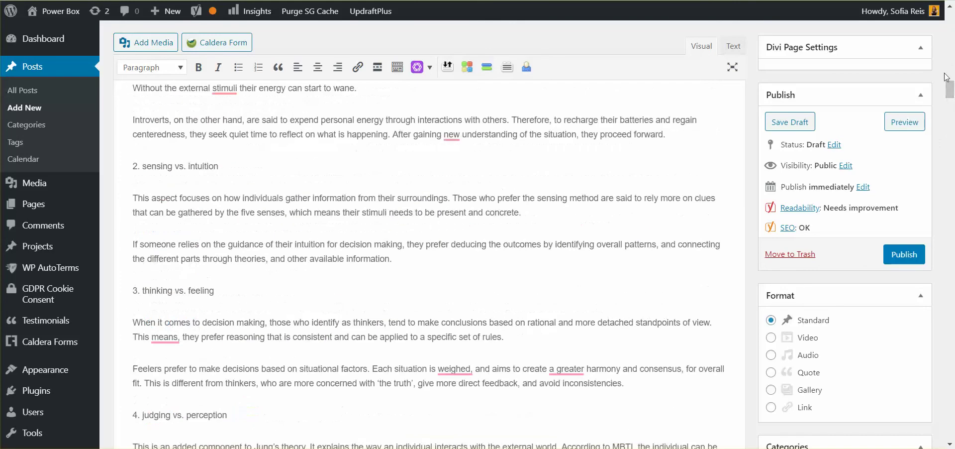
pyautogui.moveTo(950, 89); pyautogui.dragTo(952, 30)
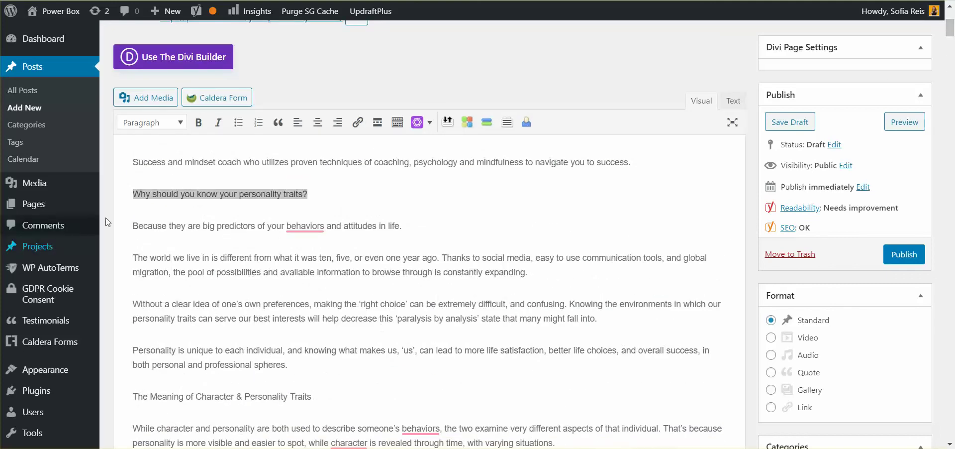
# Format the opening sentence about the success and mindset coach as Heading 1
pyautogui.moveTo(134, 162); pyautogui.dragTo(647, 142)
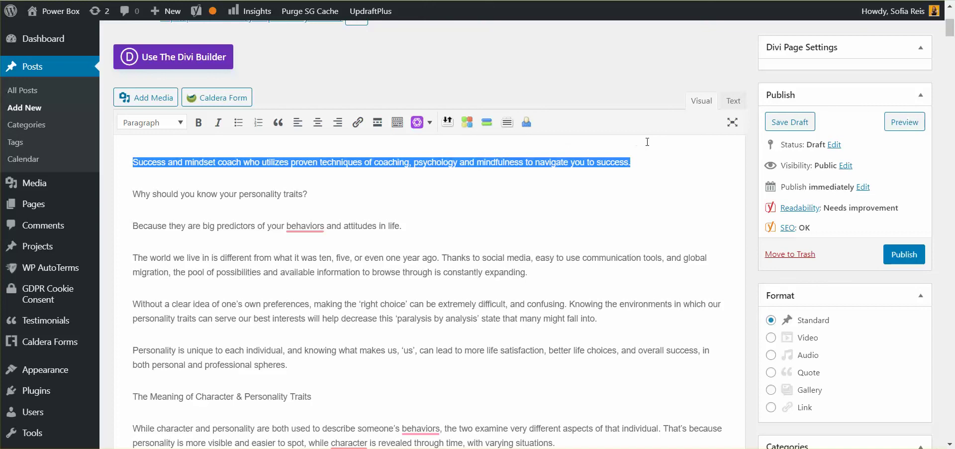
pyautogui.click(171, 122)
pyautogui.click(188, 164)
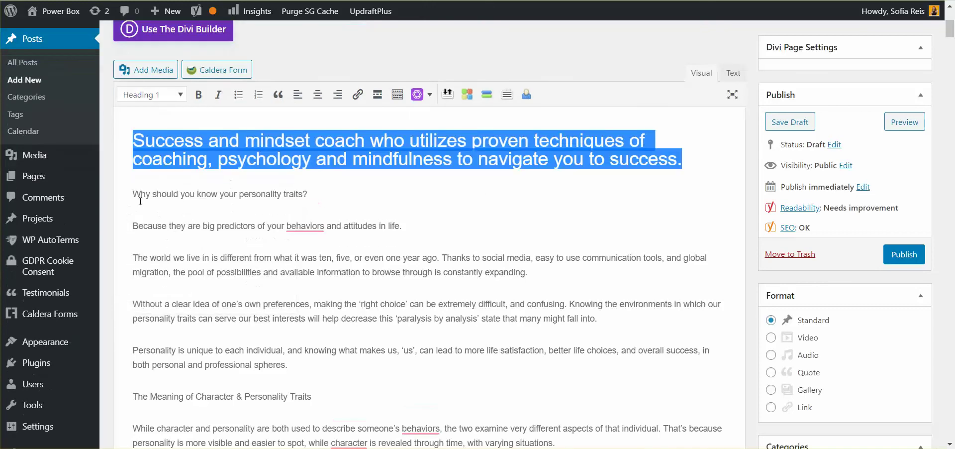
# Format the line "Why should you know your personality traits?" as Heading 2
pyautogui.moveTo(132, 194); pyautogui.dragTo(324, 189)
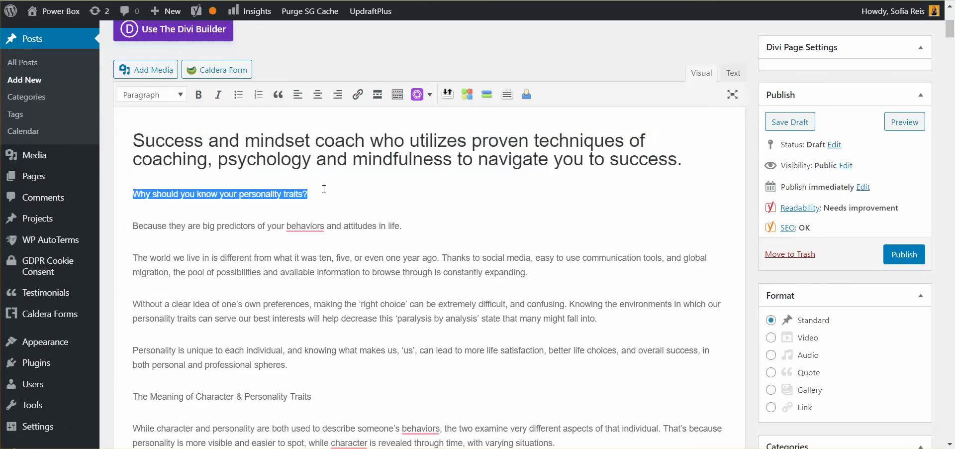
pyautogui.click(157, 96)
pyautogui.click(169, 172)
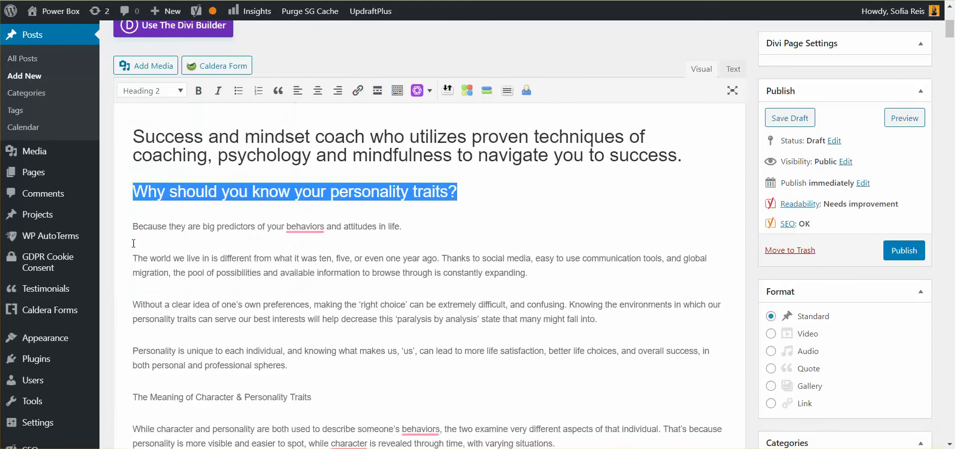
# Review the post's opening paragraphs and its section on the meaning of character and personality traits
pyautogui.moveTo(133, 225); pyautogui.dragTo(457, 212)
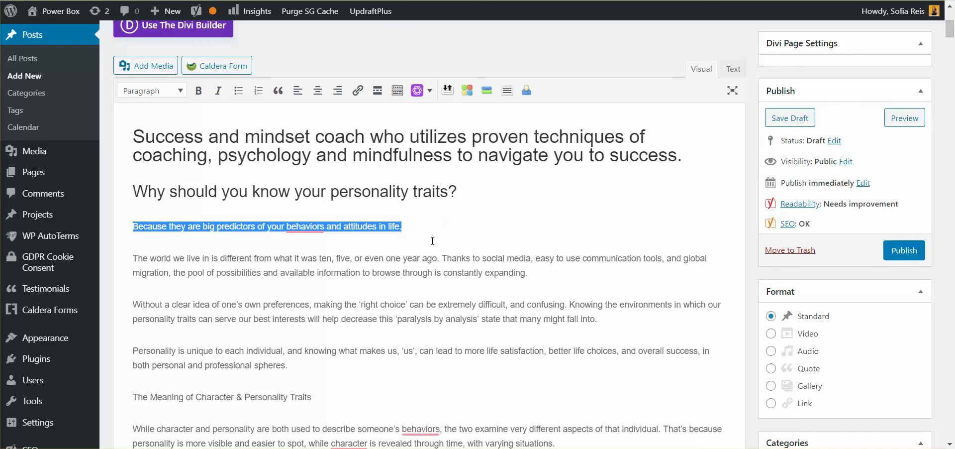
pyautogui.click(438, 270)
pyautogui.scroll(-4, 438, 269)
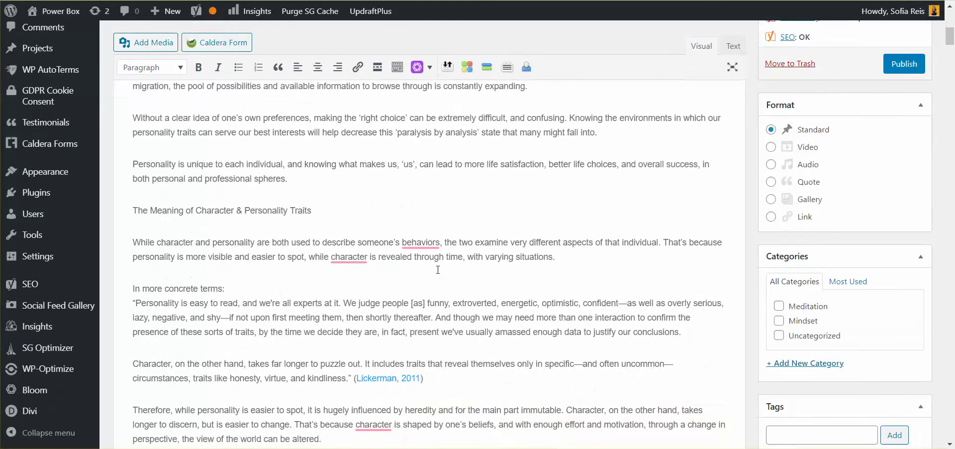
pyautogui.scroll(-5, 336, 270)
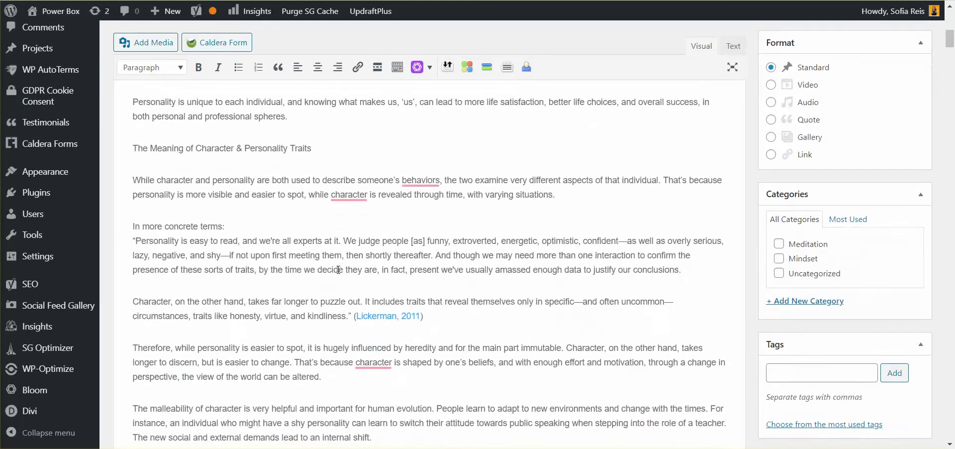
pyautogui.scroll(6, 338, 269)
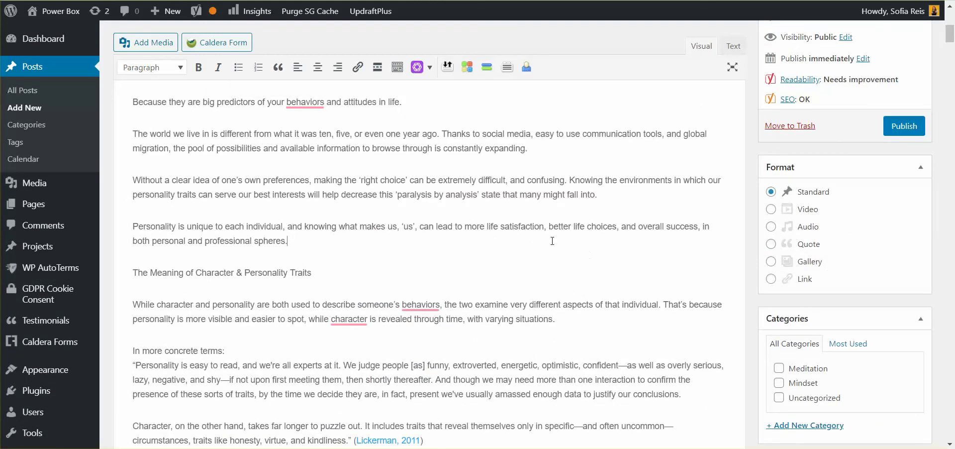
pyautogui.scroll(6, 555, 240)
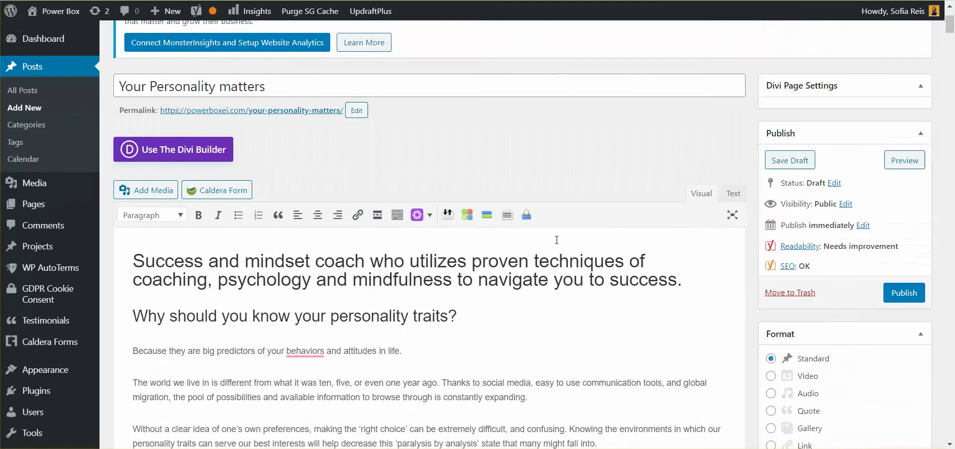
pyautogui.scroll(-3, 559, 244)
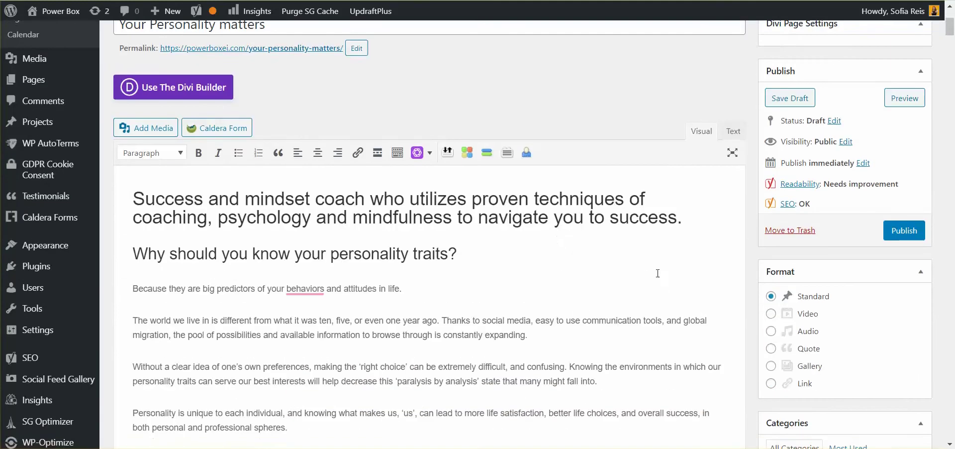
pyautogui.scroll(3, 512, 305)
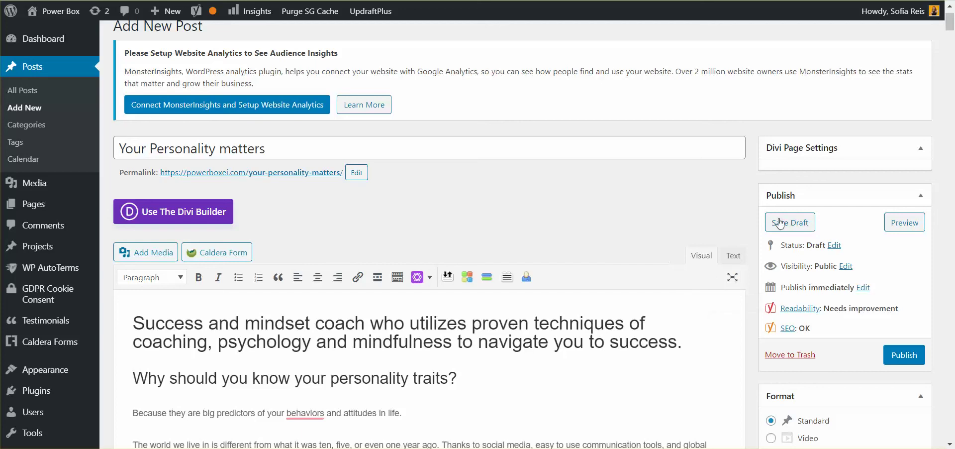
# Save the "Your Personality matters" post as a draft and go back to the list of all posts
pyautogui.click(793, 229)
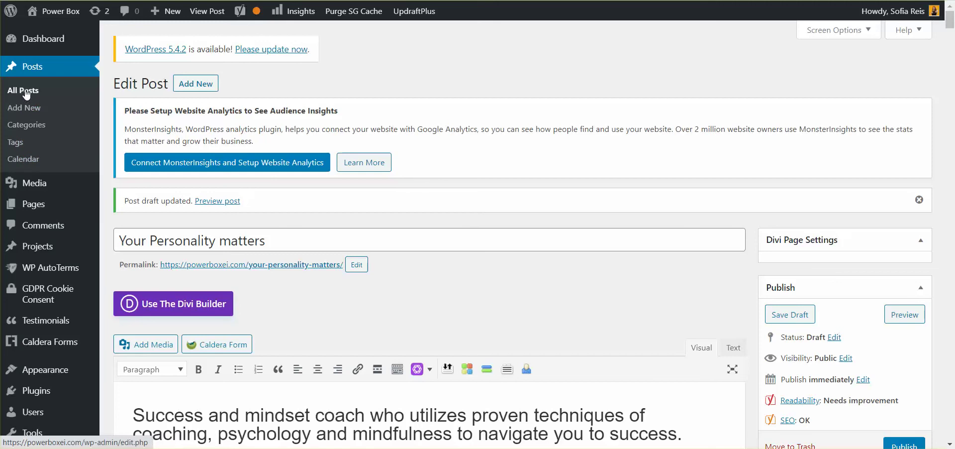
pyautogui.click(26, 92)
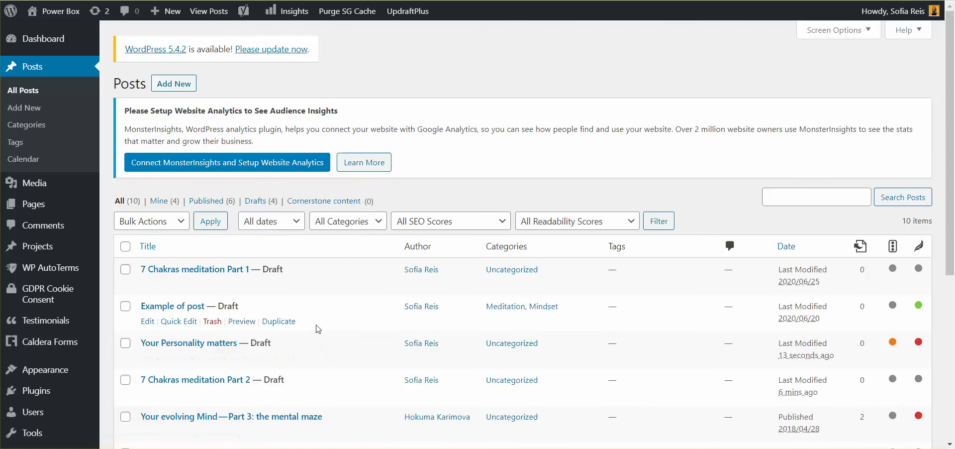
# Create a new post titled "Headline for your blog post"
pyautogui.click(173, 88)
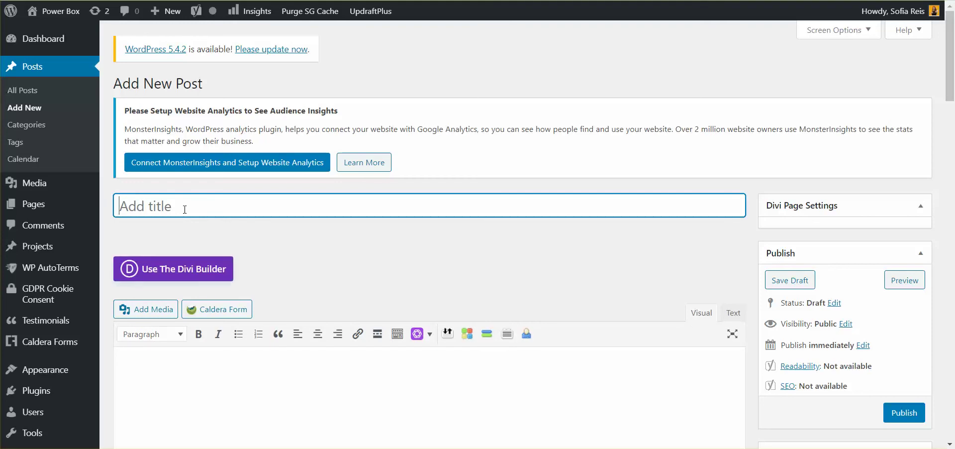
pyautogui.write('Name')
pyautogui.press('BackSpace')
pyautogui.press('BackSpace')
pyautogui.press('BackSpace')
pyautogui.write('Headli')
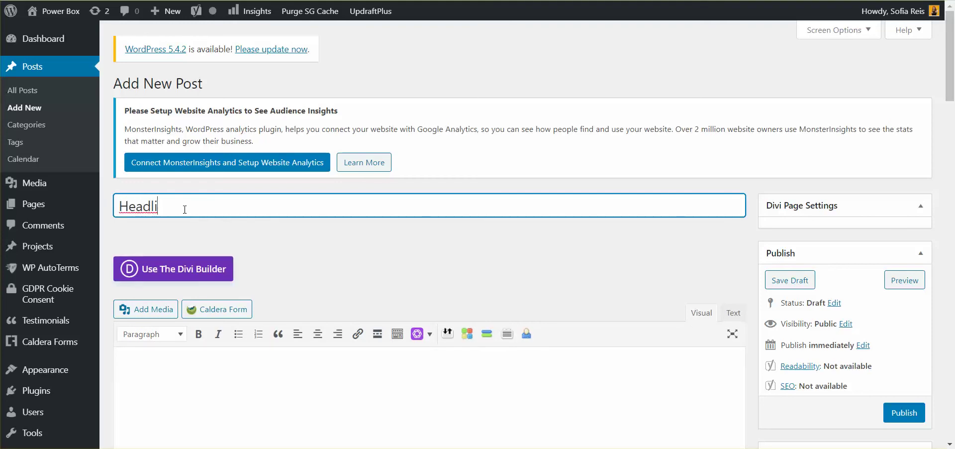
pyautogui.write('ne for your ')
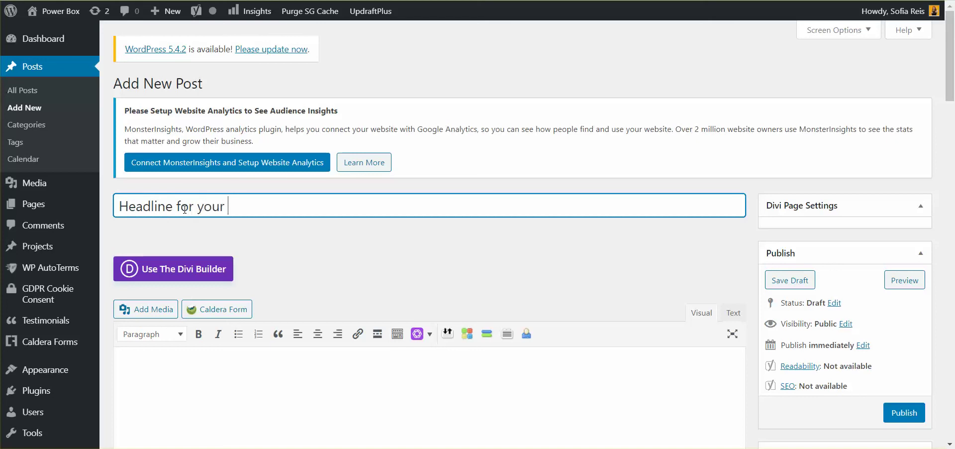
pyautogui.write('blog post')
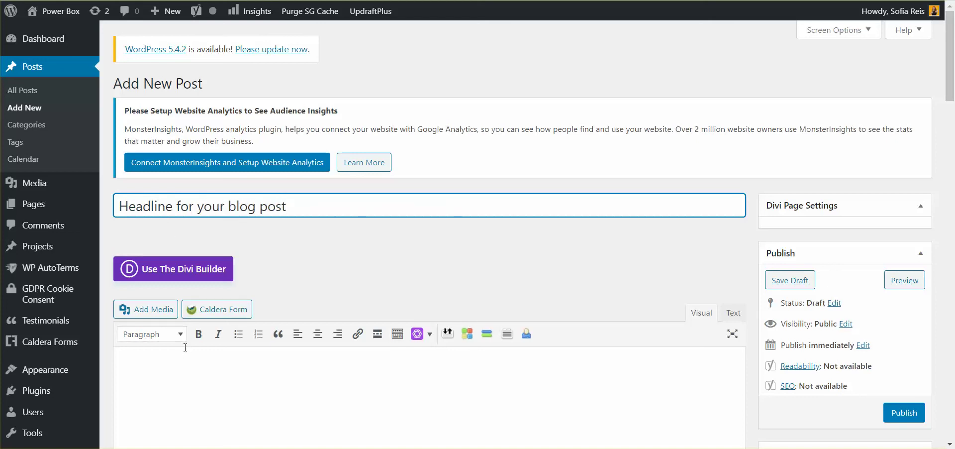
# Write "Content goes in here" as the new post's body text, followed by empty lines
pyautogui.scroll(-3, 185, 347)
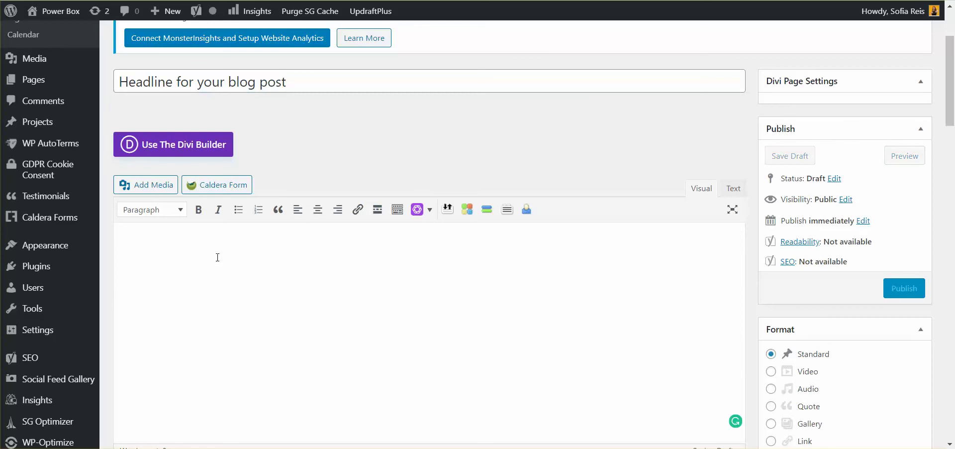
pyautogui.write('Content g')
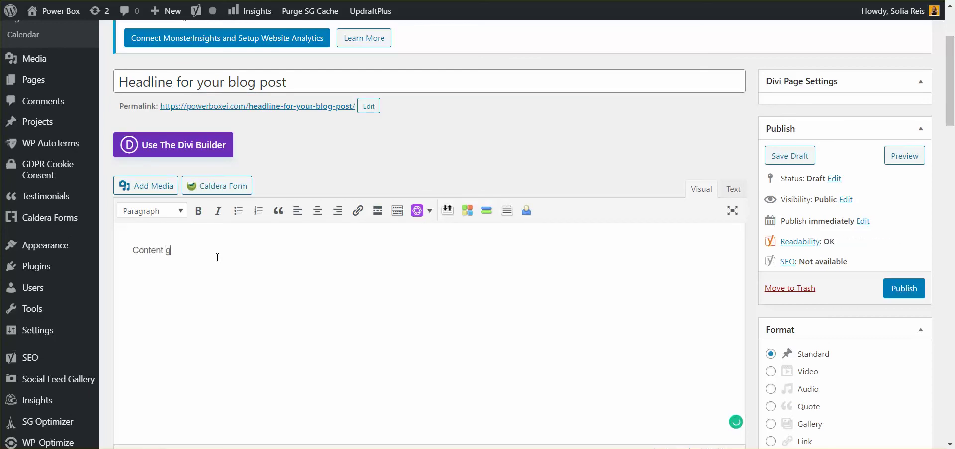
pyautogui.write('oes in here')
pyautogui.press('Return')
pyautogui.press('Return')
# Examine the media options for galleries, audio playlists, video playlists and featured images, then return to the post body without inserting anything
pyautogui.scroll(-3, 324, 296)
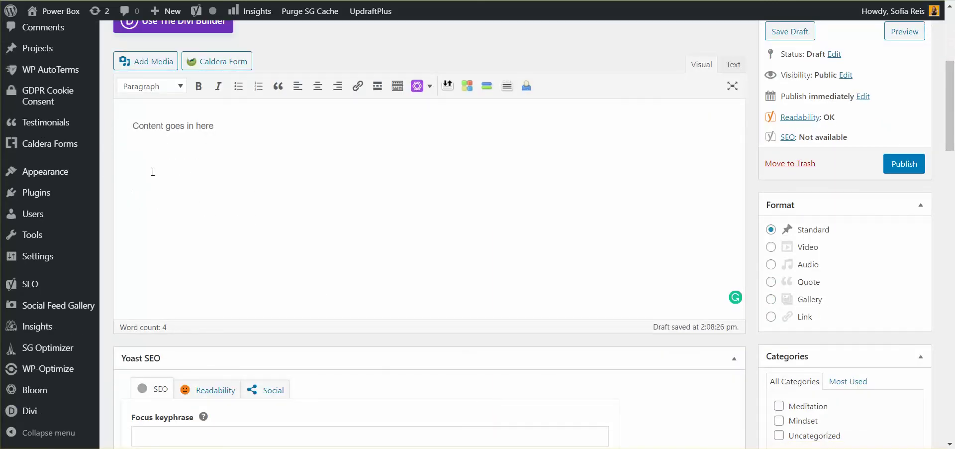
pyautogui.click(143, 61)
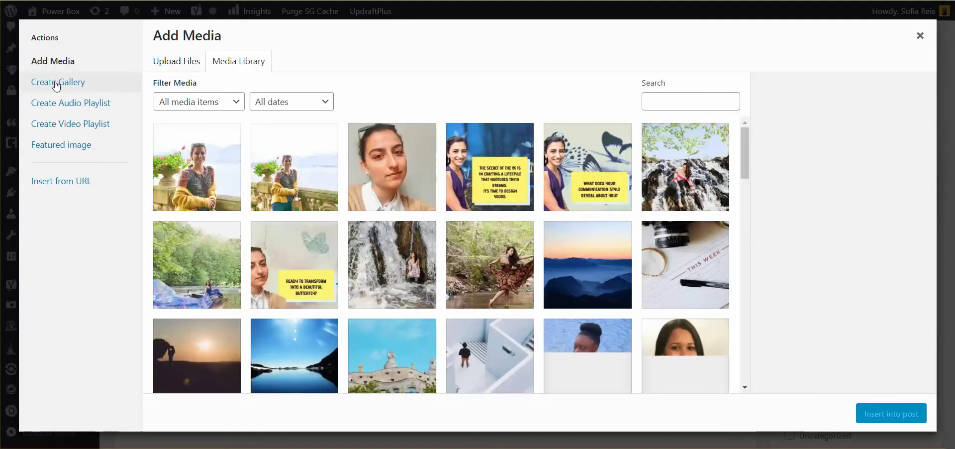
pyautogui.click(57, 85)
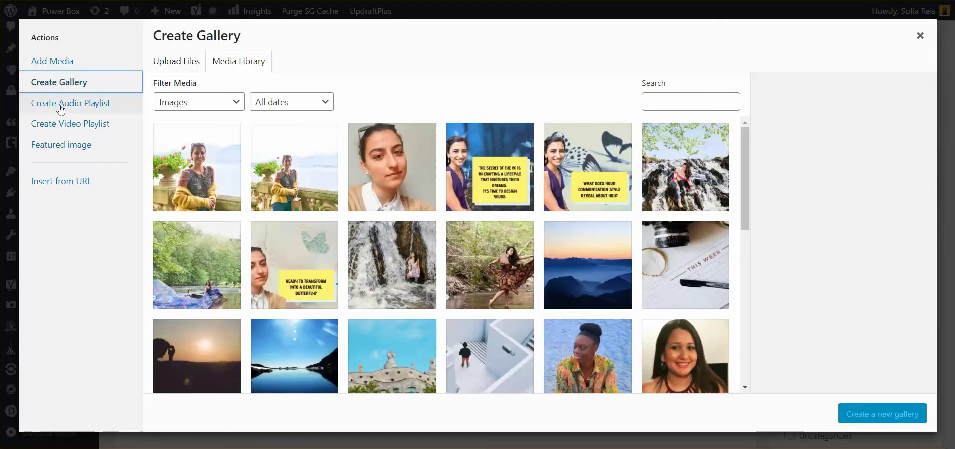
pyautogui.click(84, 106)
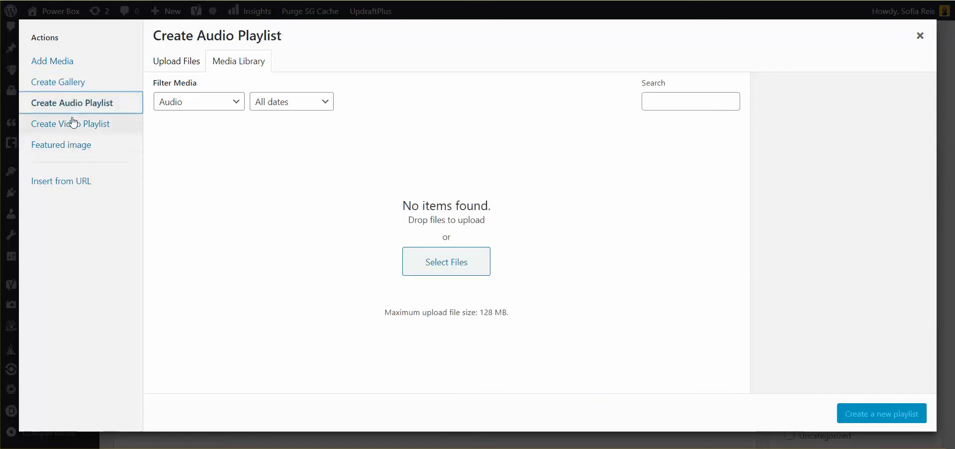
pyautogui.click(69, 132)
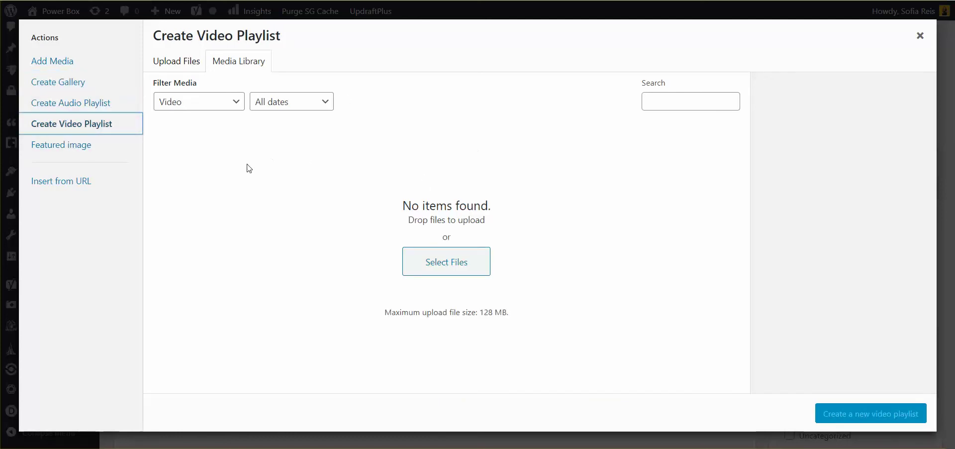
pyautogui.click(56, 145)
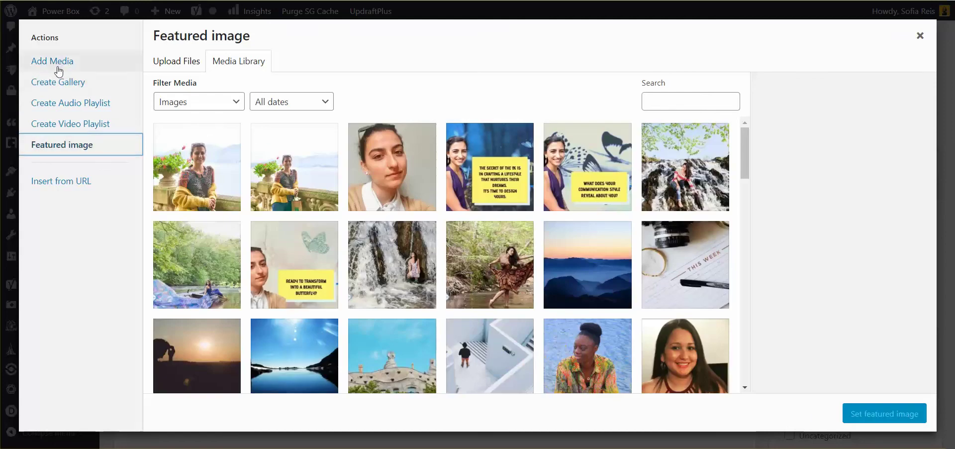
pyautogui.click(62, 82)
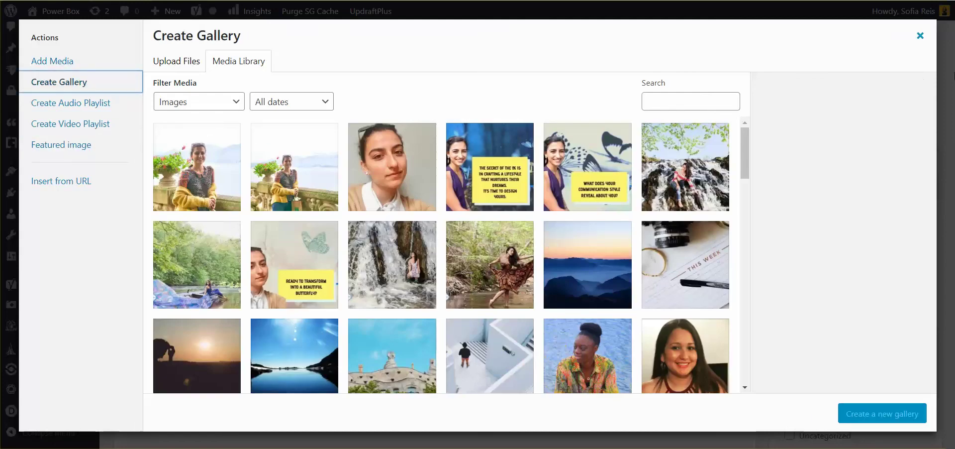
pyautogui.click(919, 35)
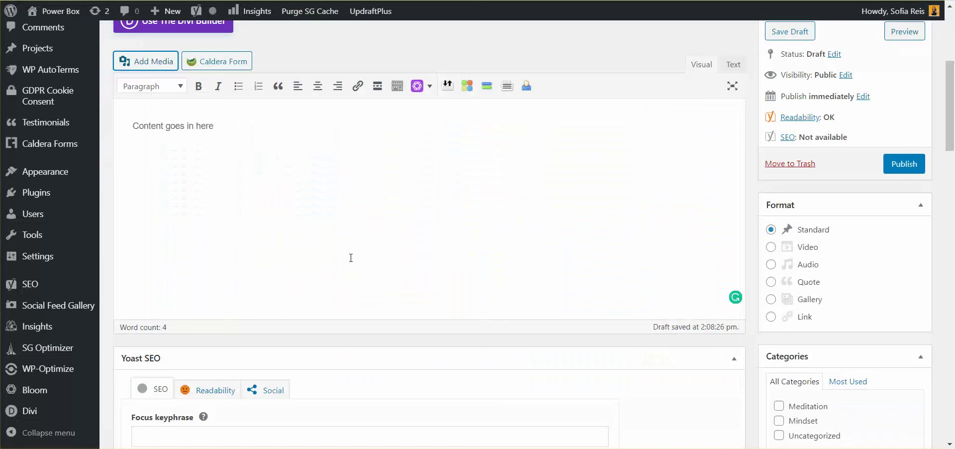
pyautogui.click(167, 159)
pyautogui.scroll(3, 439, 214)
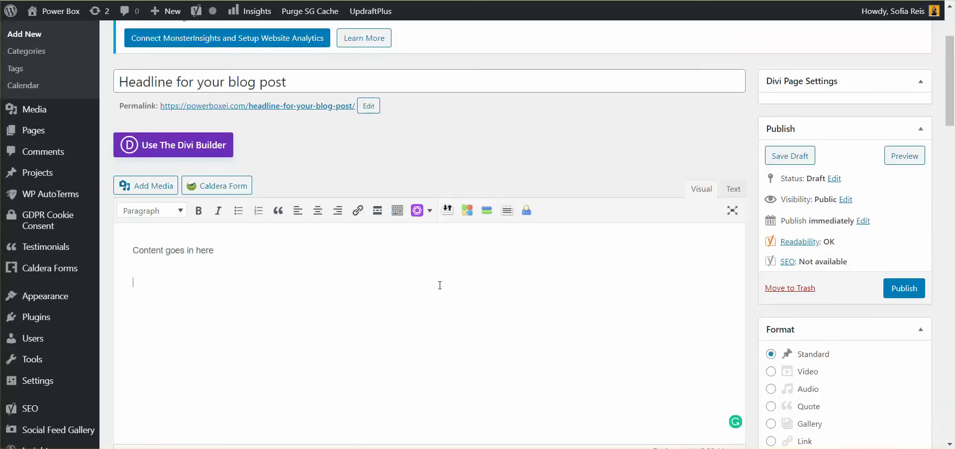